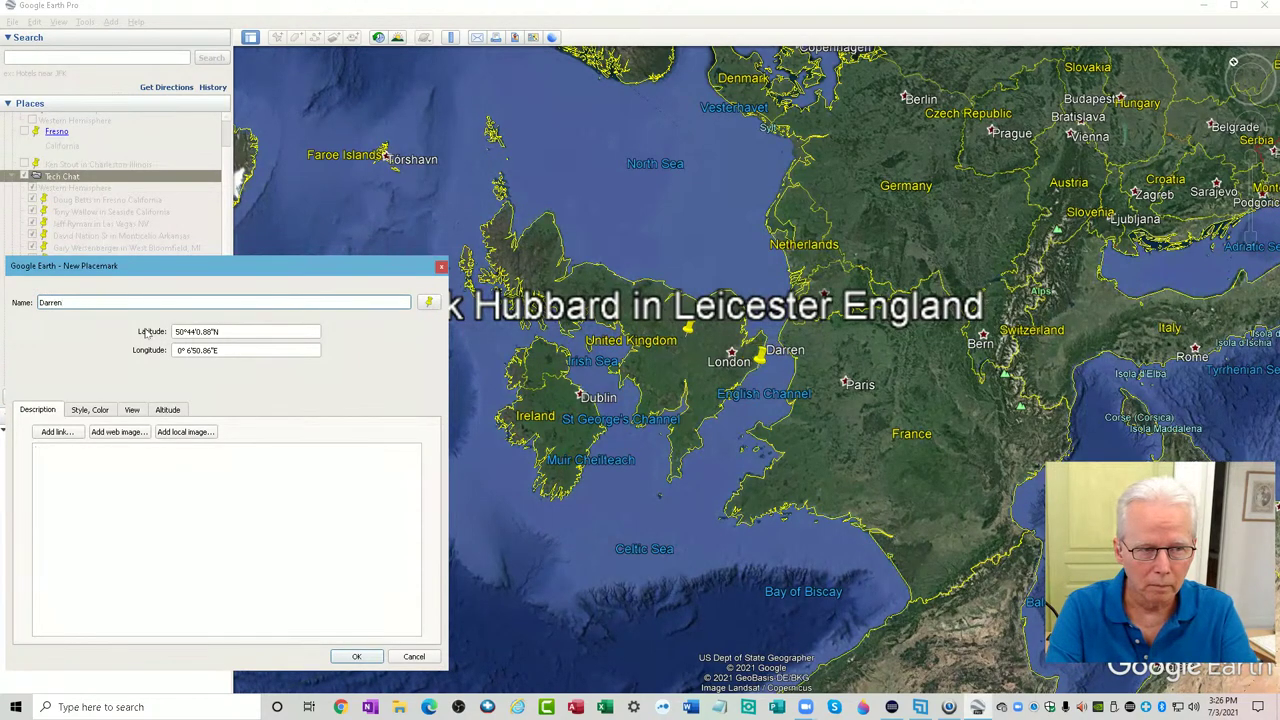
Step: Complete the placemark name with the viewer's name ending 'in UK' and move the pin near Leicester
type("Gil")
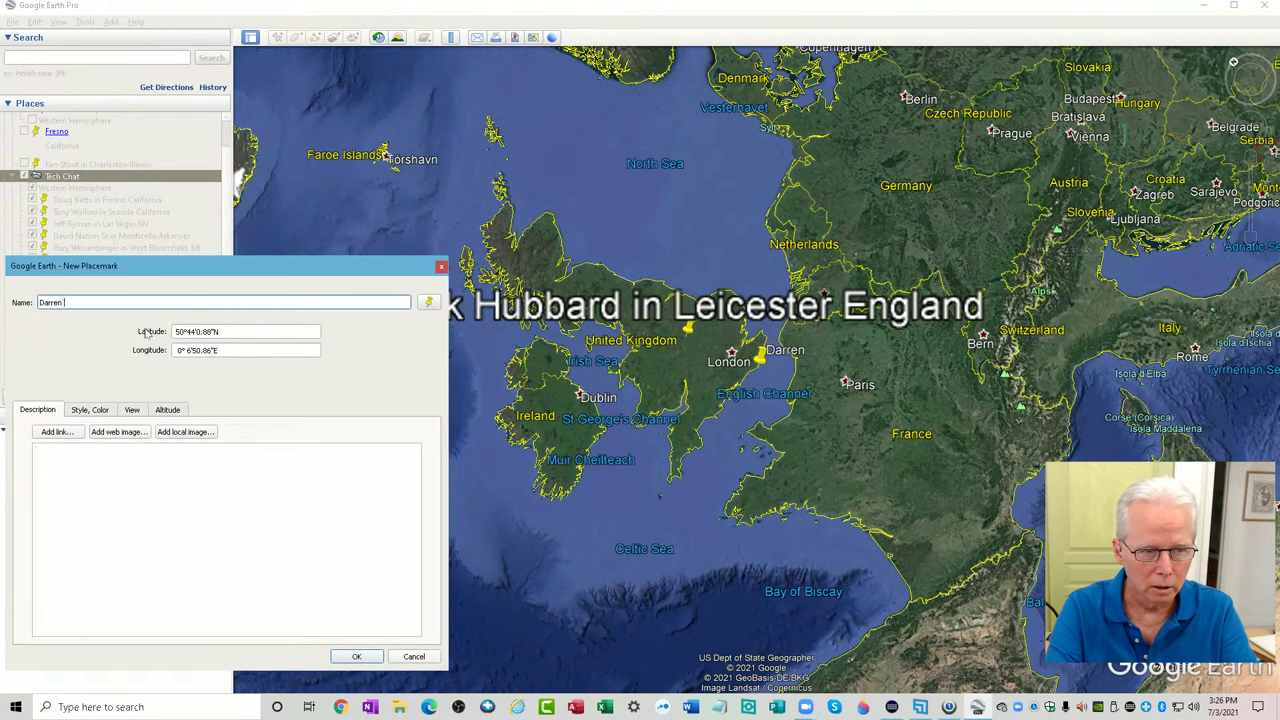
type("home")
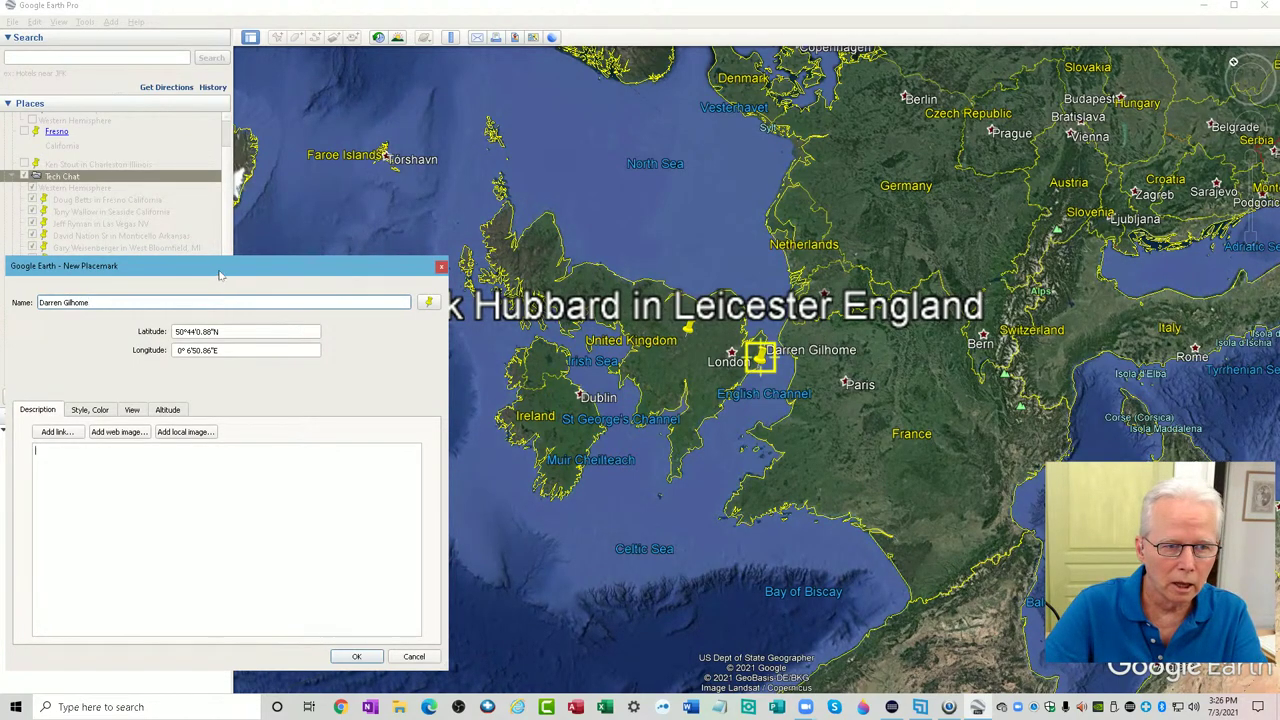
left_click_drag(220, 275, 479, 190)
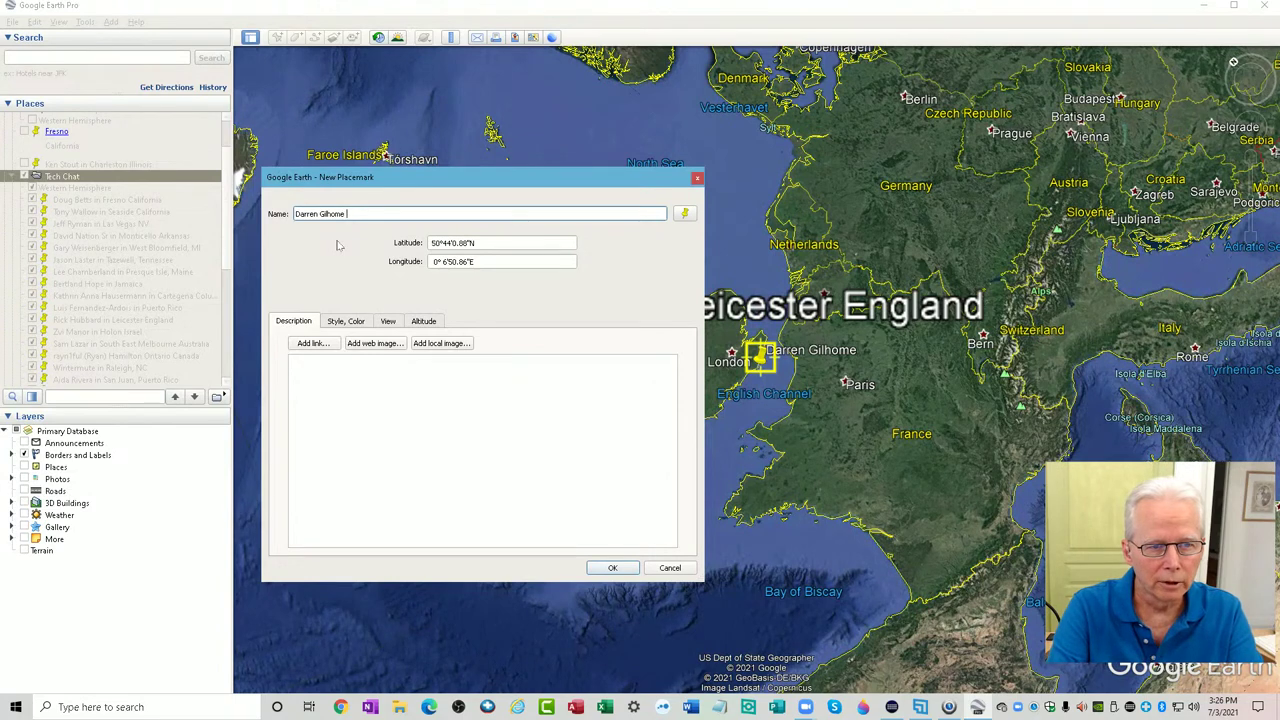
type("in")
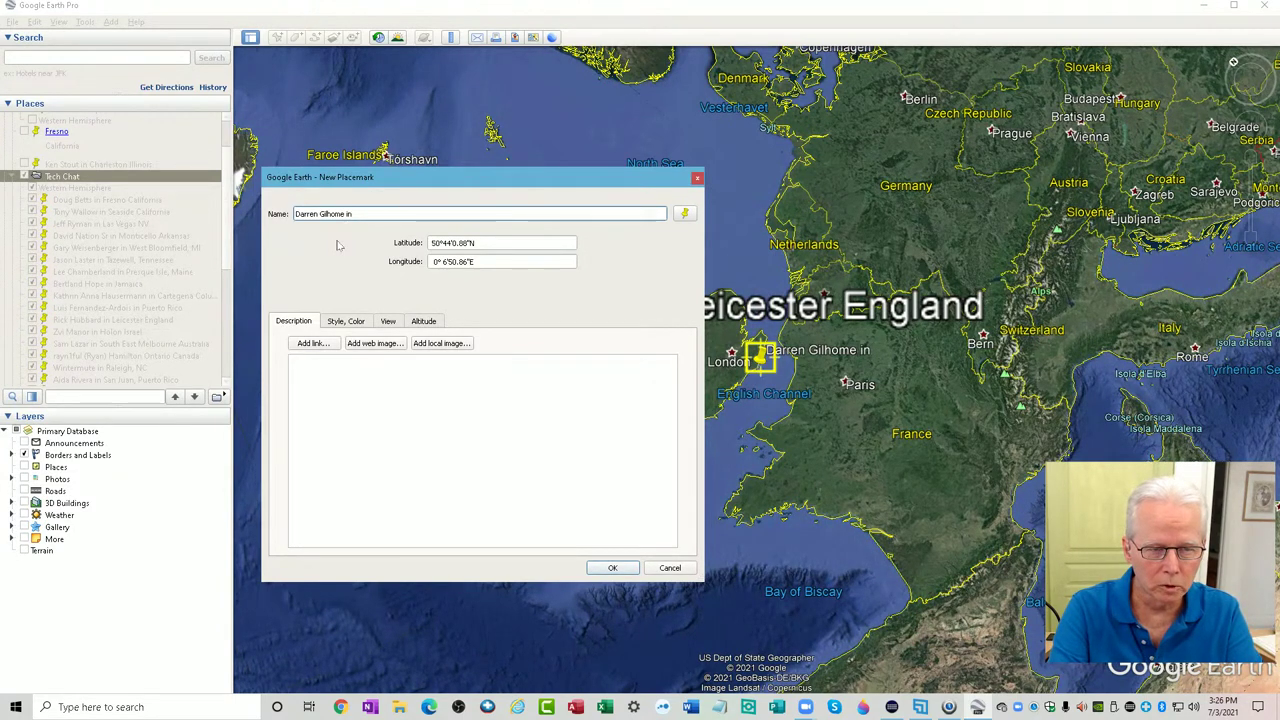
type(" UK")
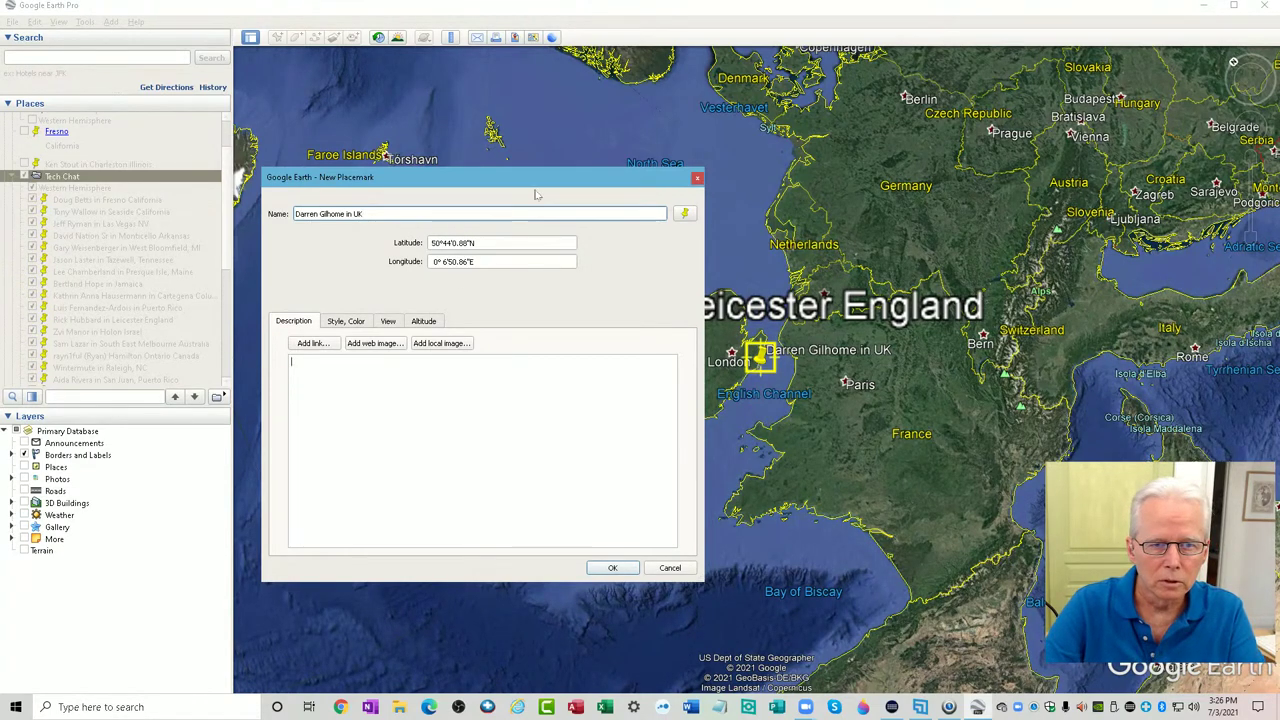
left_click_drag(533, 184, 285, 118)
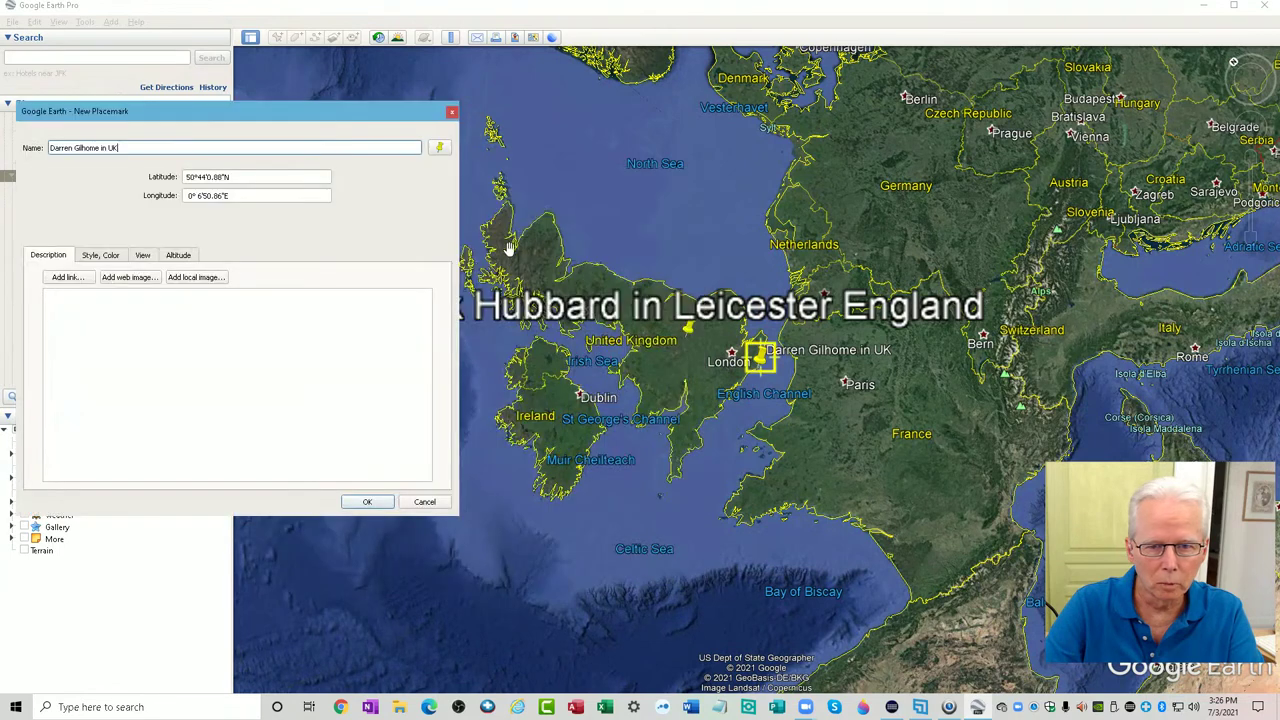
left_click_drag(757, 368, 658, 306)
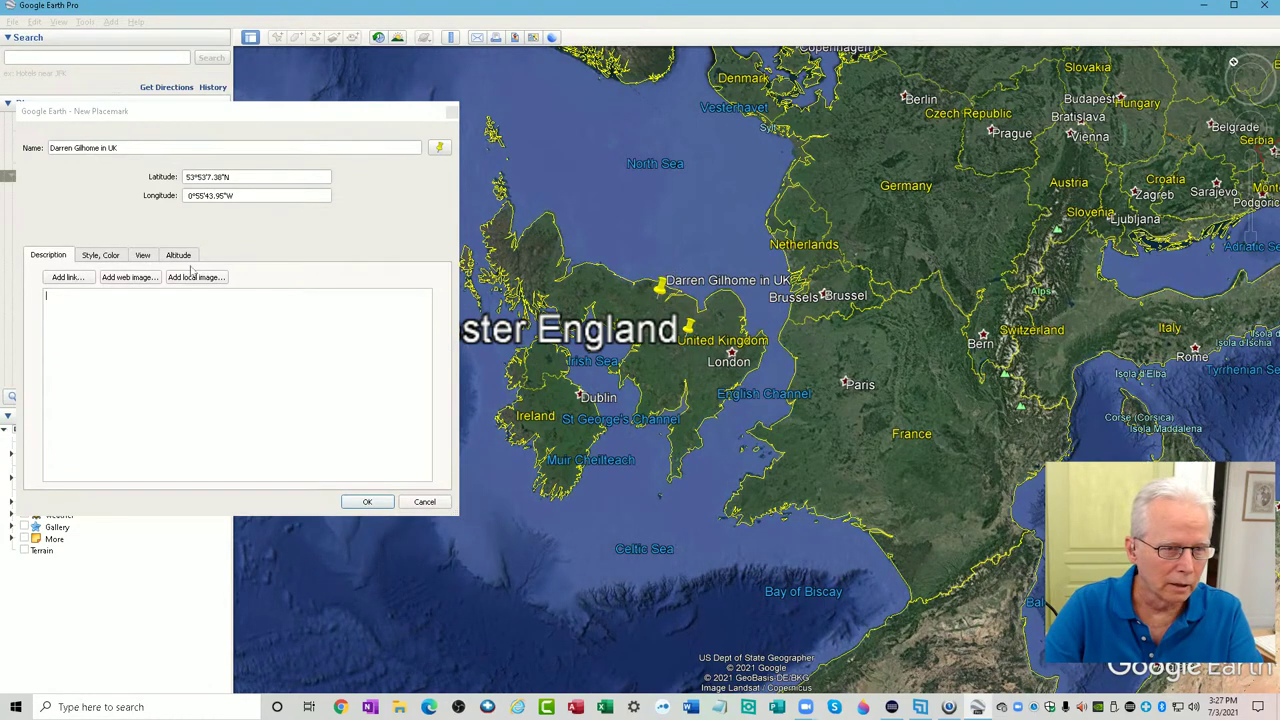
Step: Set the placemark's label scale to 3 and save it
left_click(116, 257)
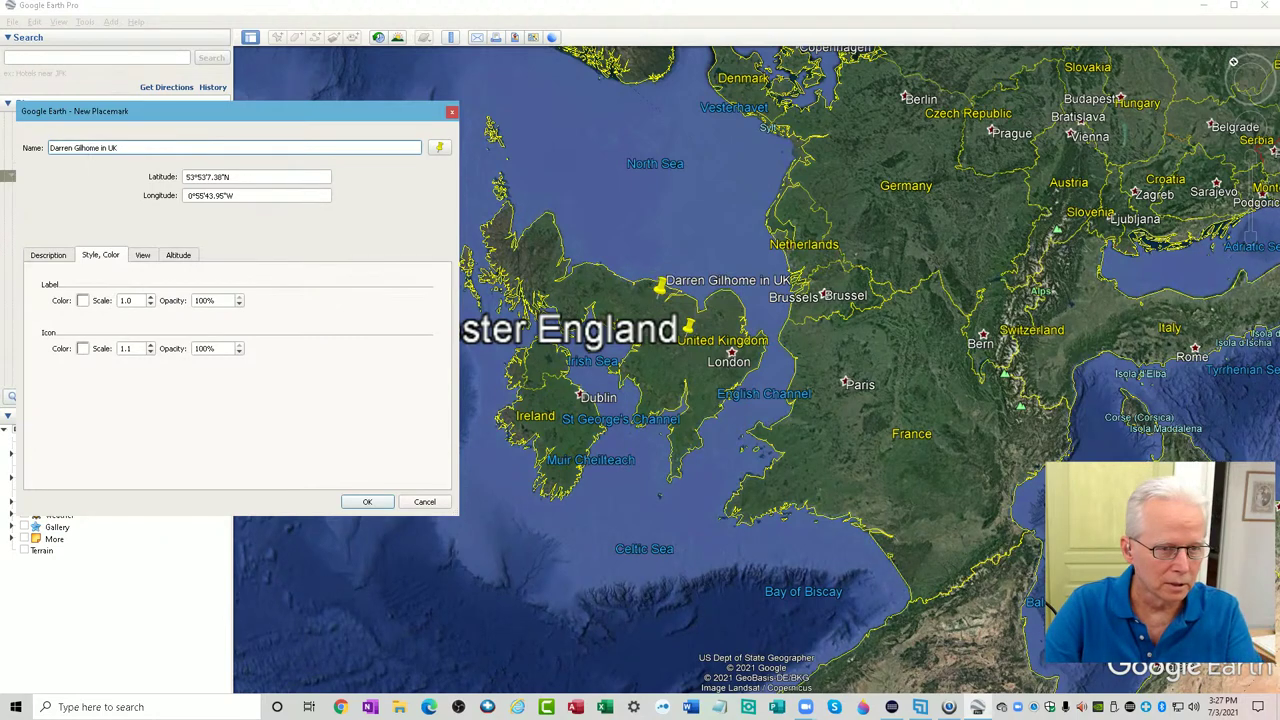
double_click(124, 303)
type("3")
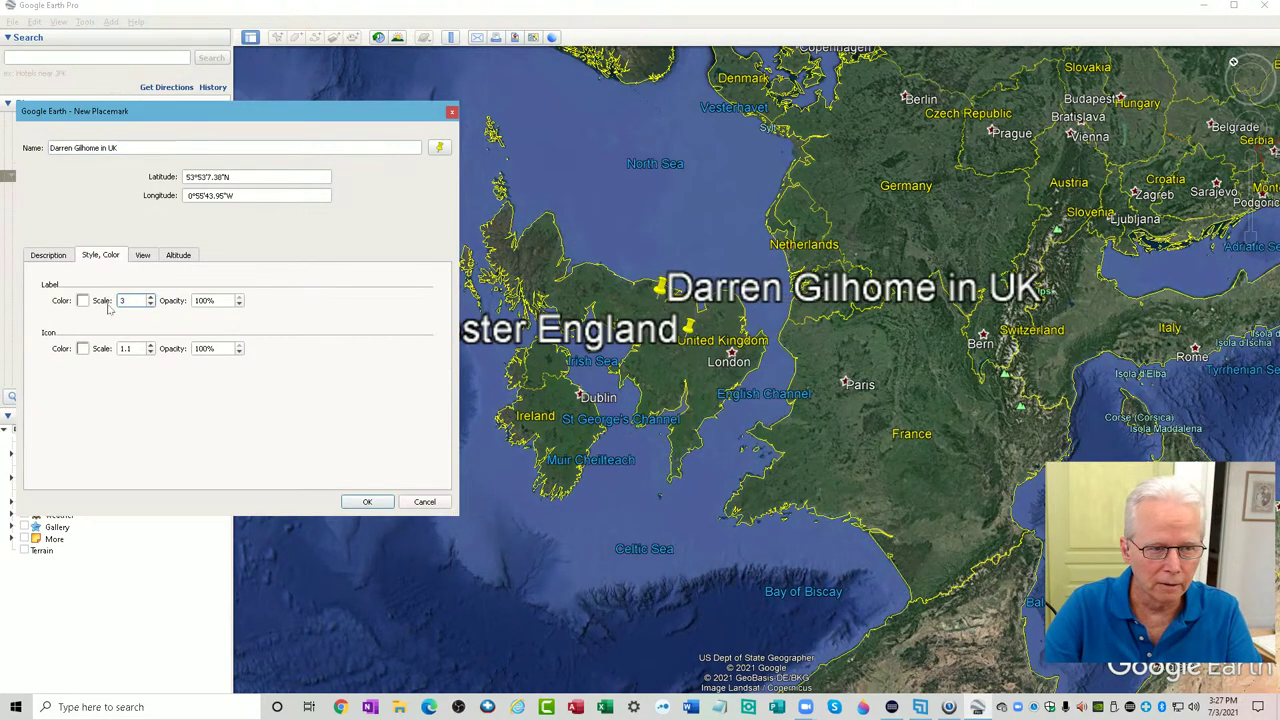
left_click(366, 501)
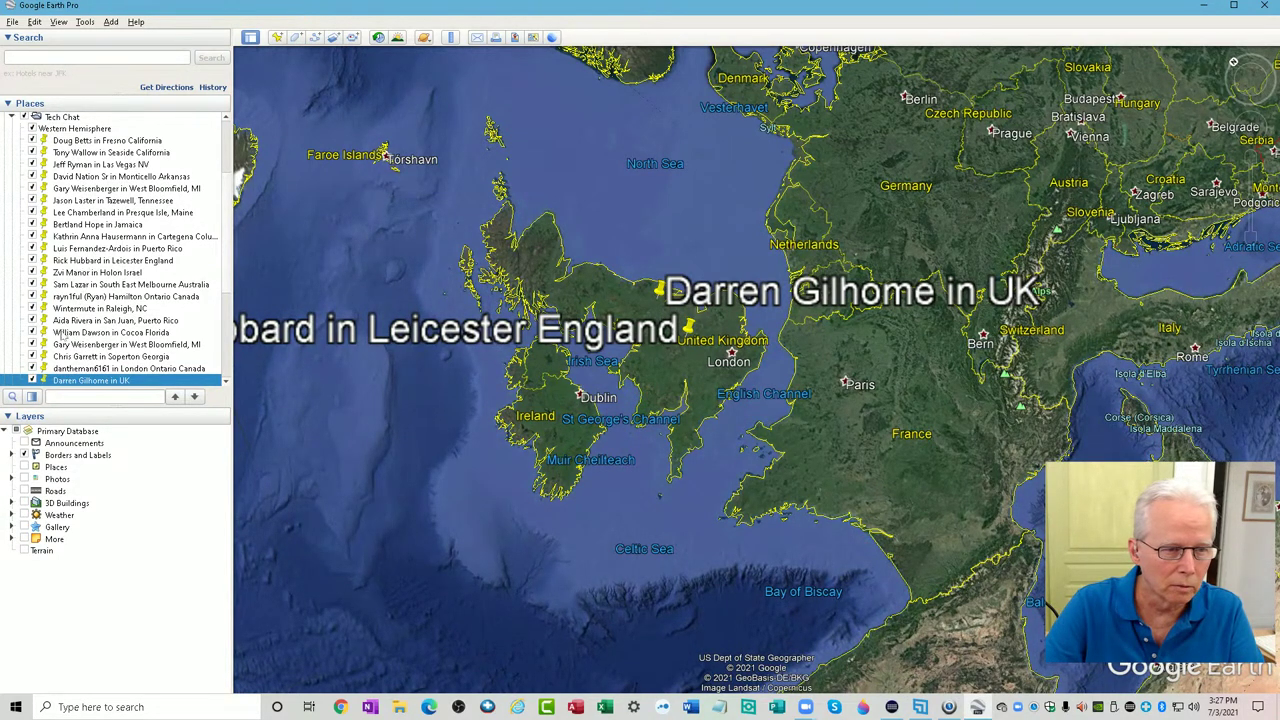
Step: Move the new placemark up the Tech Chat list after the Leicester entry and recentre on the UK
left_click_drag(66, 384, 84, 266)
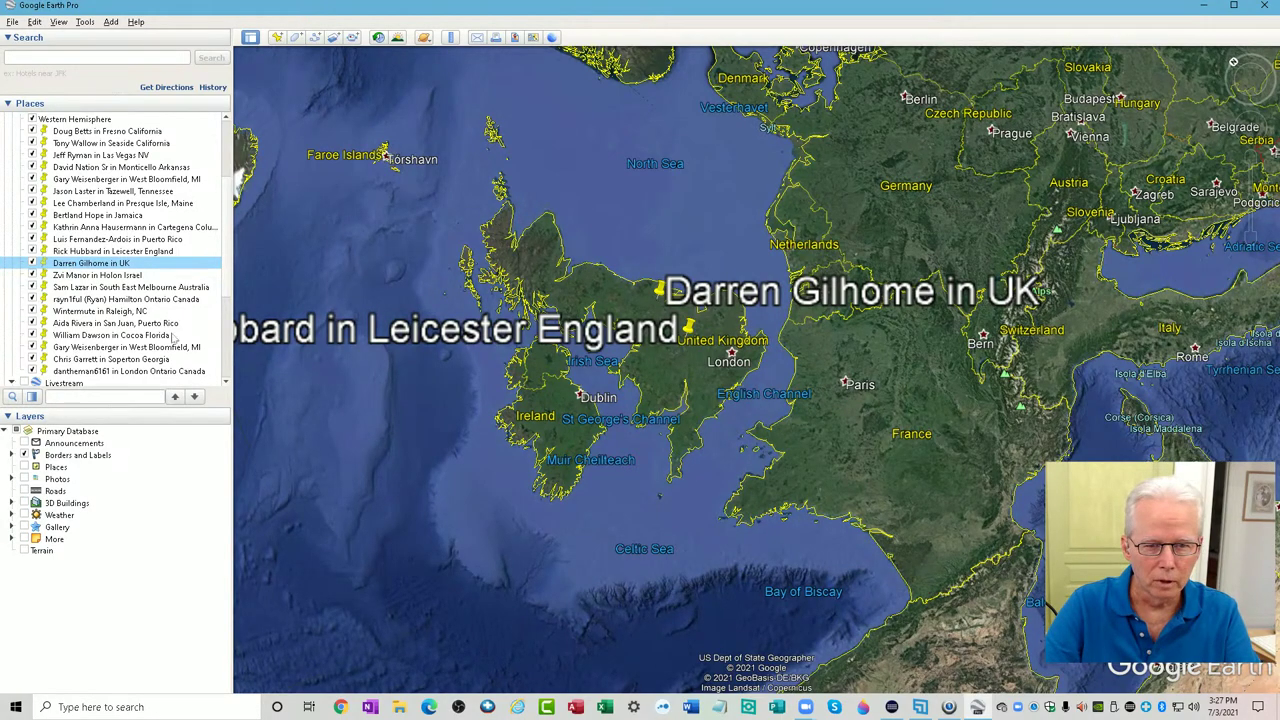
left_click_drag(314, 380, 705, 369)
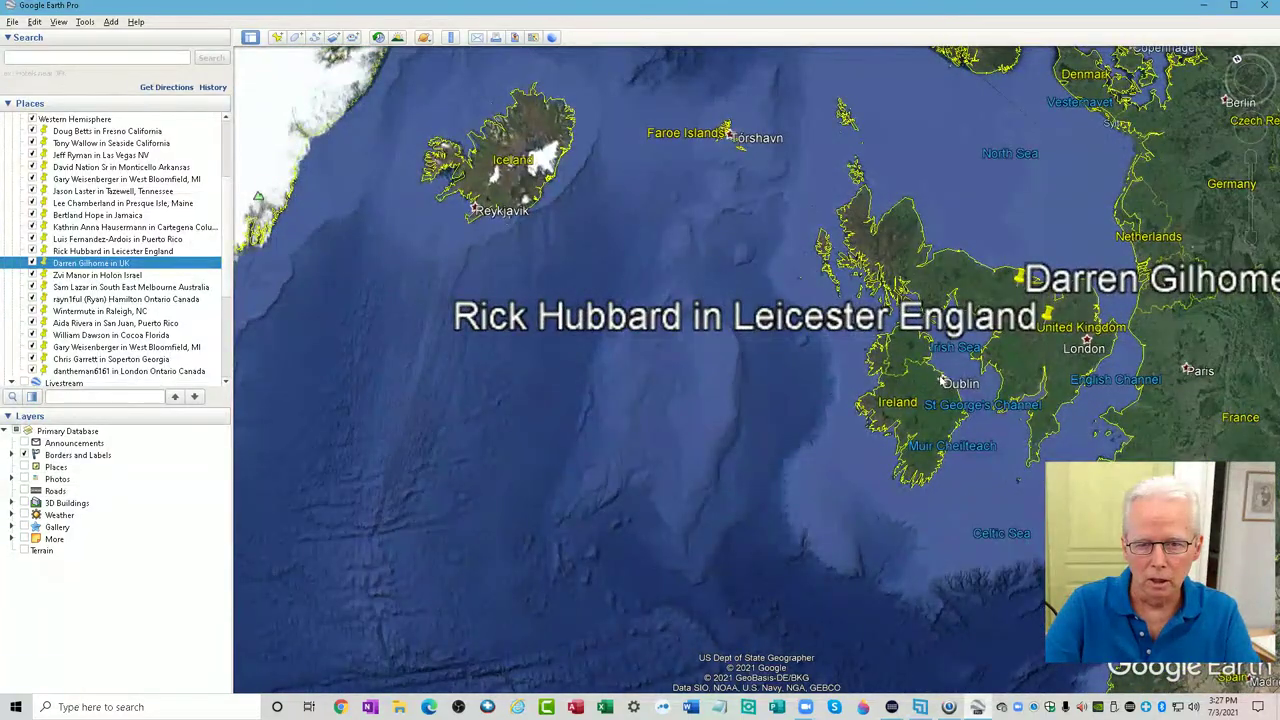
left_click_drag(942, 381, 821, 404)
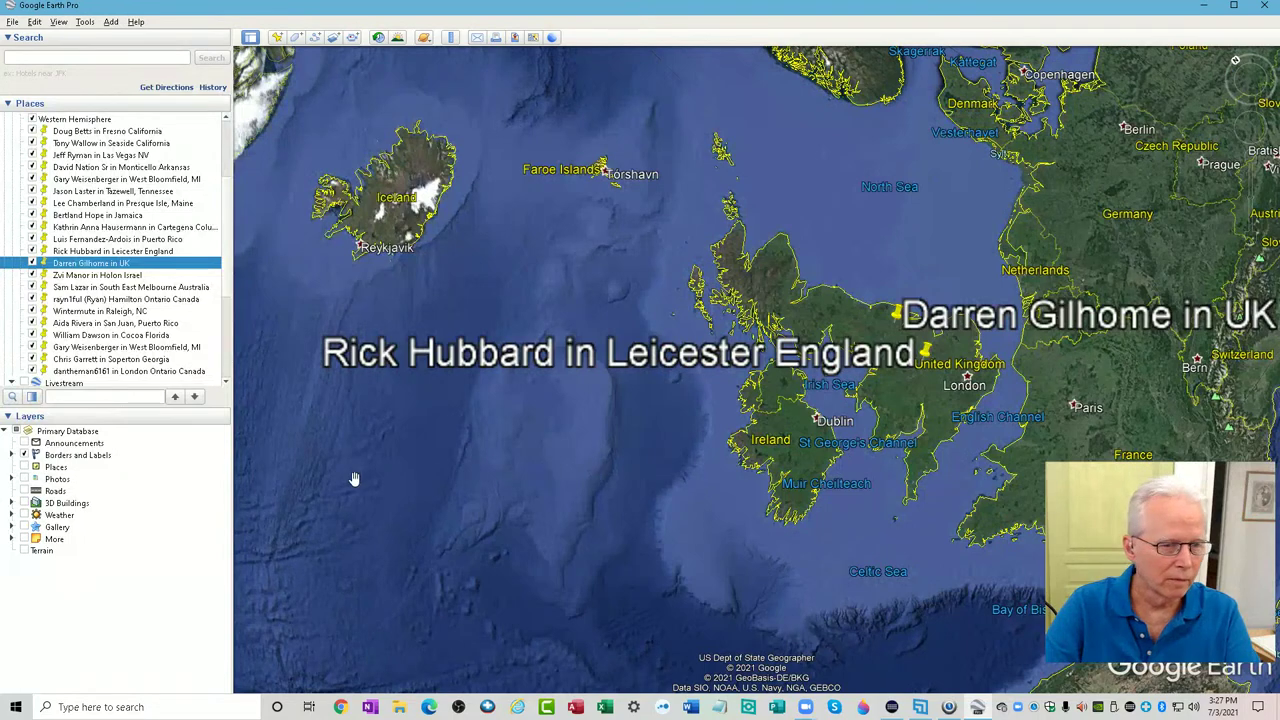
left_click_drag(334, 486, 560, 480)
left_click_drag(966, 255, 944, 265)
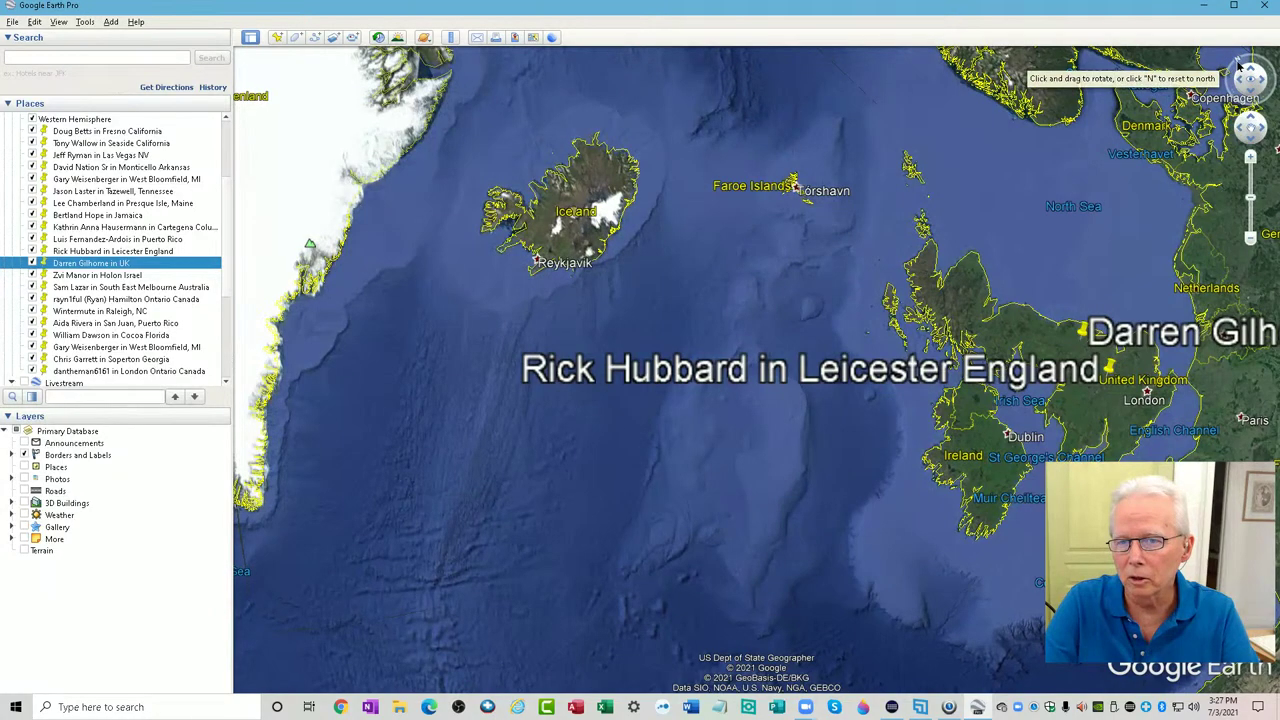
left_click_drag(1237, 53, 1138, 148)
left_click_drag(880, 360, 740, 190)
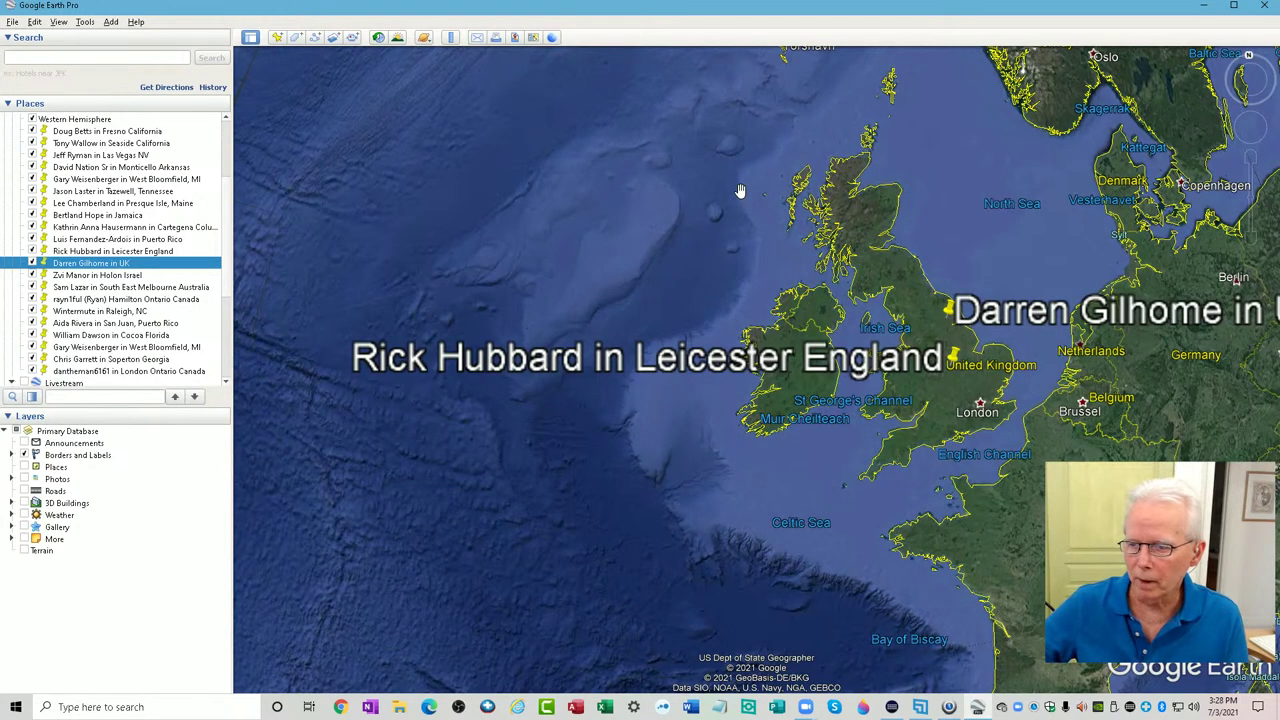
Step: Zoom out and spin the globe until all of North America is in view
scroll(716, 212, "down", 3)
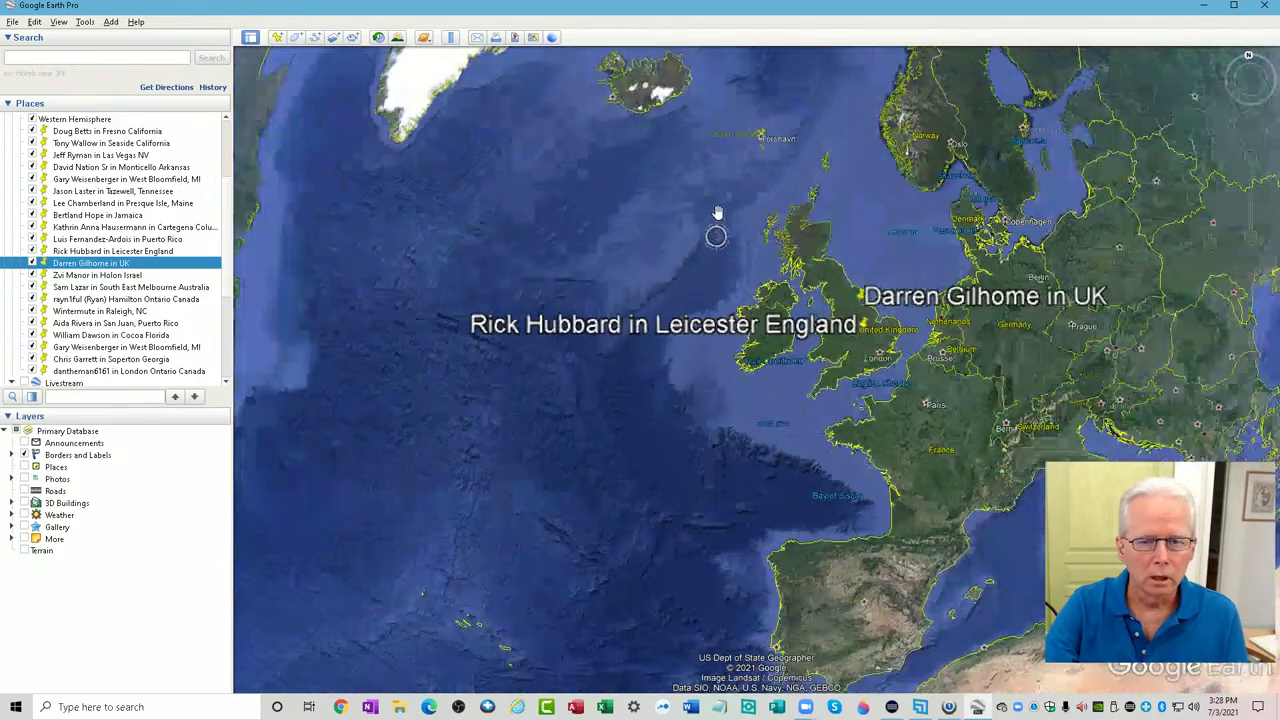
scroll(716, 212, "down", 3)
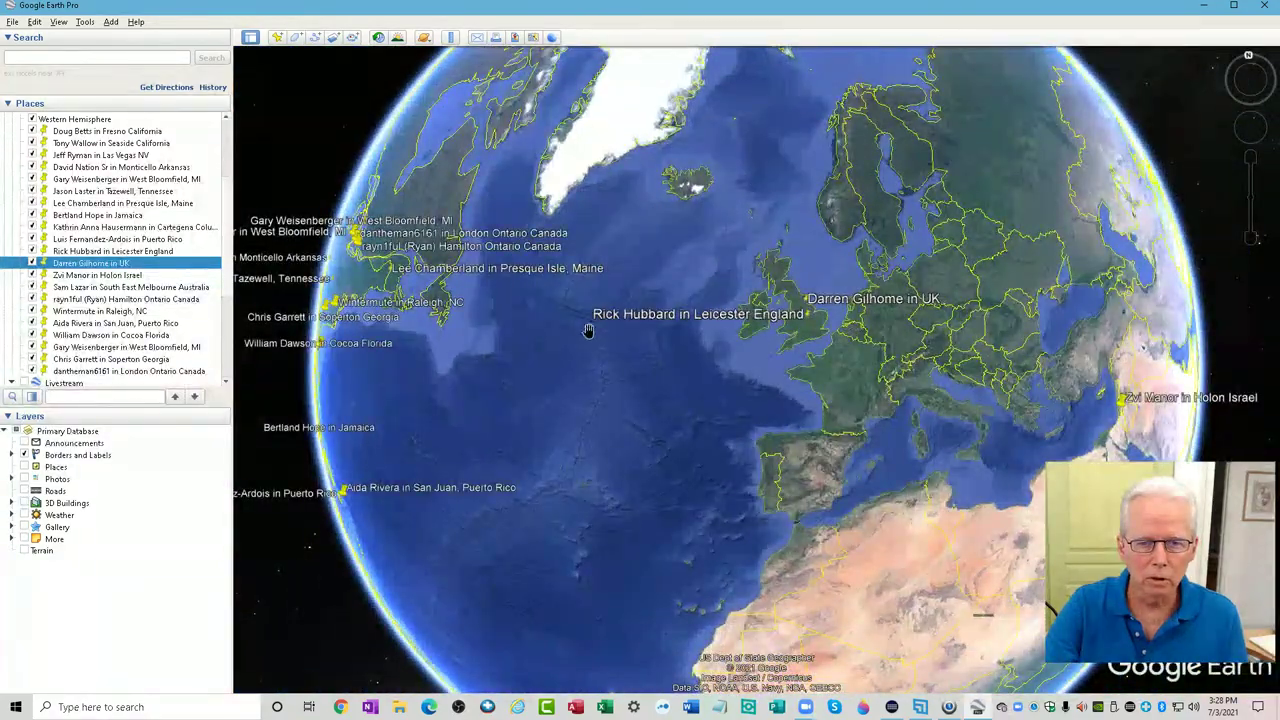
left_click_drag(588, 331, 850, 408)
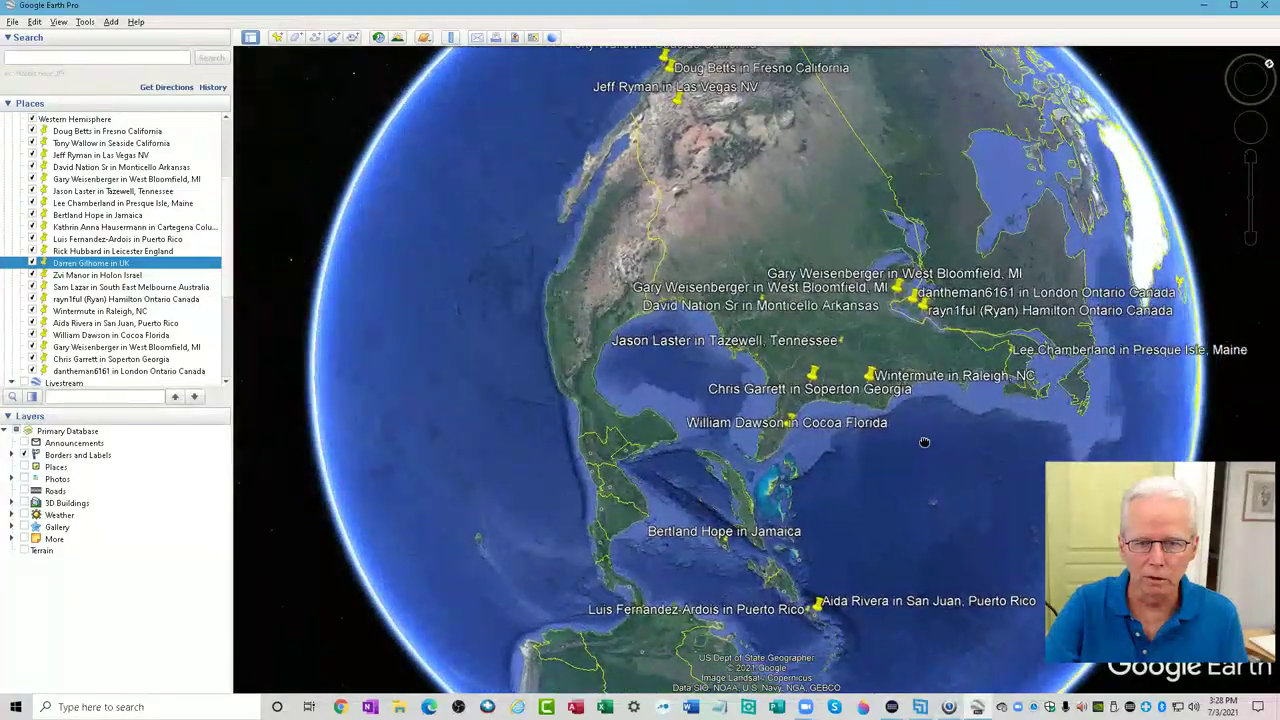
left_click_drag(924, 442, 1006, 466)
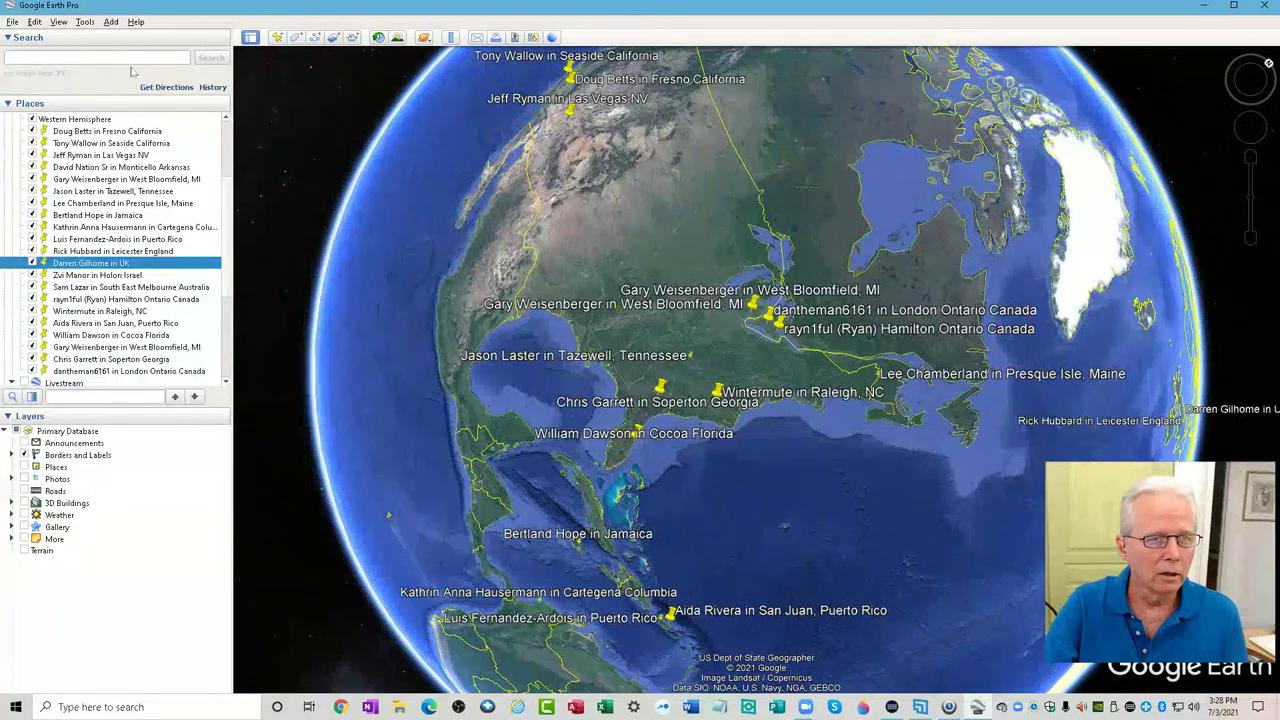
Step: Search for 'bangladesh' and zoom out and back in on Bangladesh
left_click(60, 57)
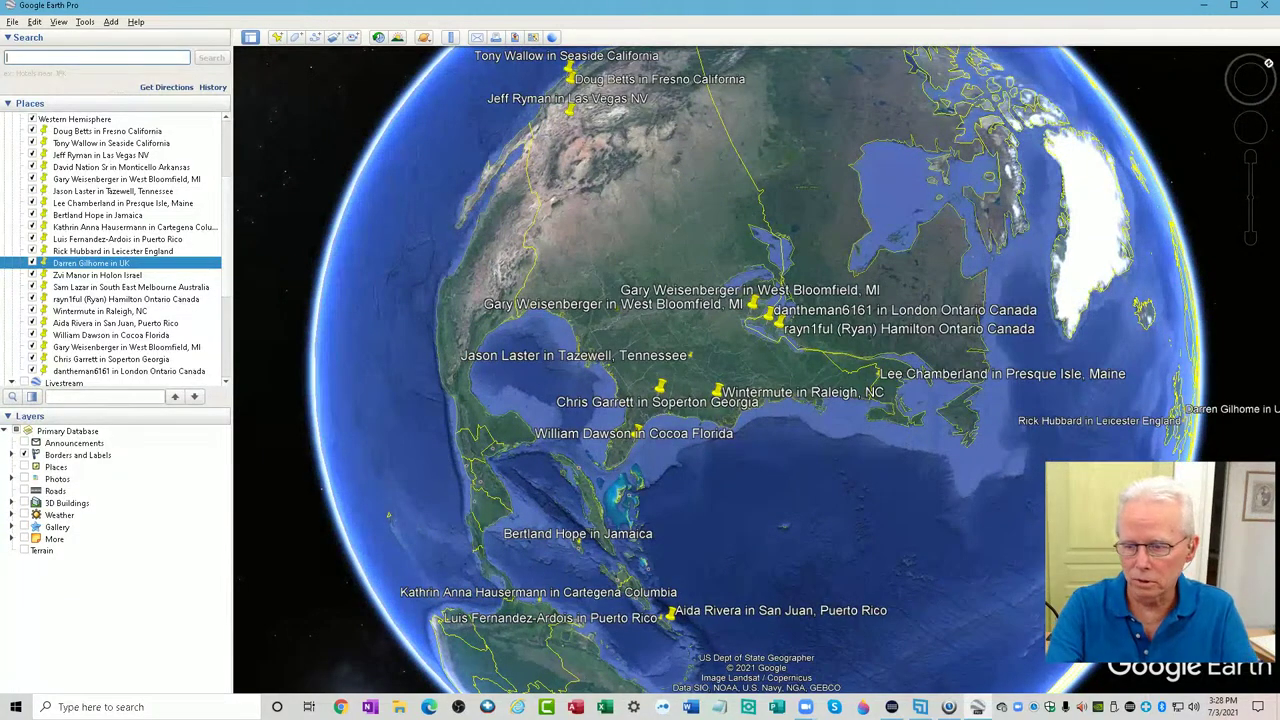
type("ban")
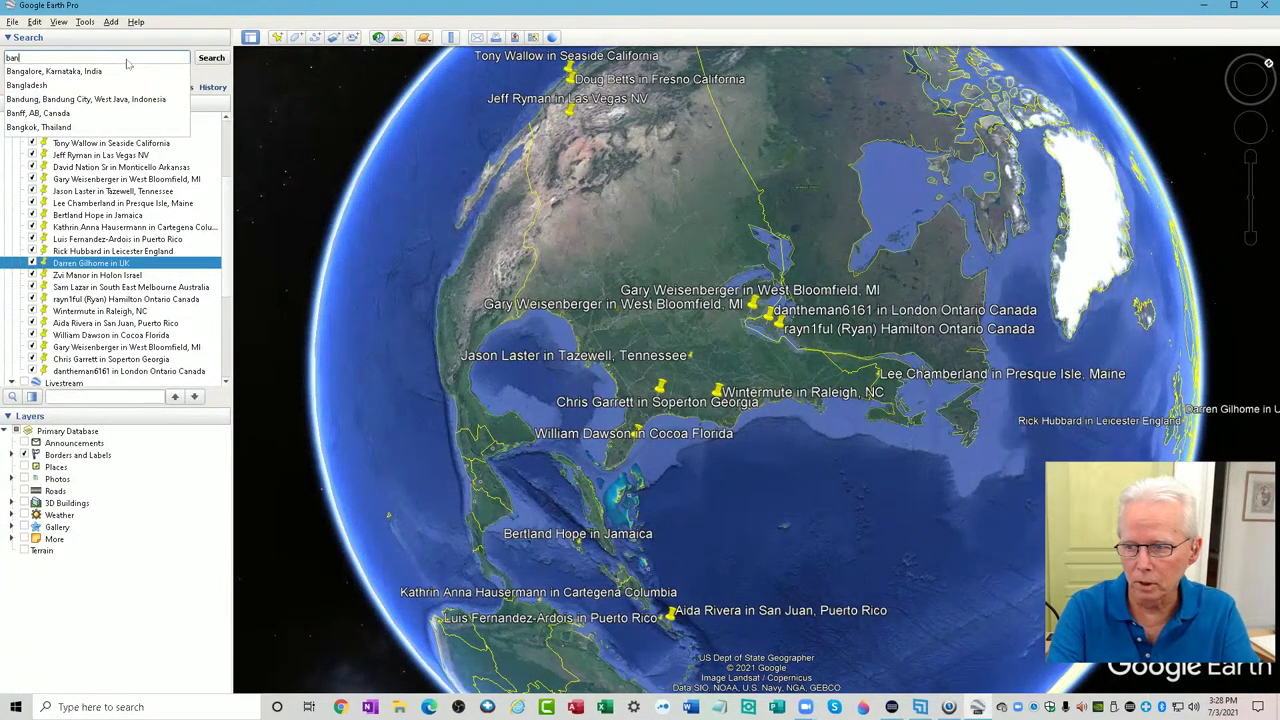
type("gladesh")
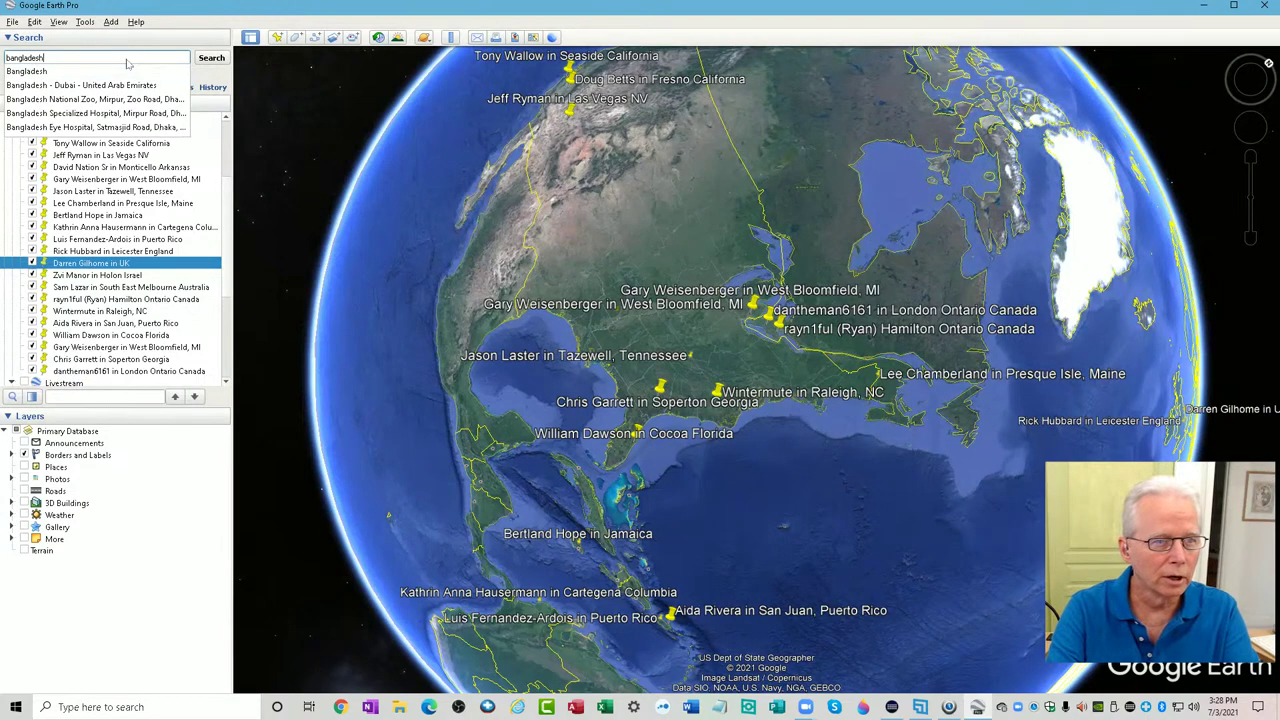
key("Return")
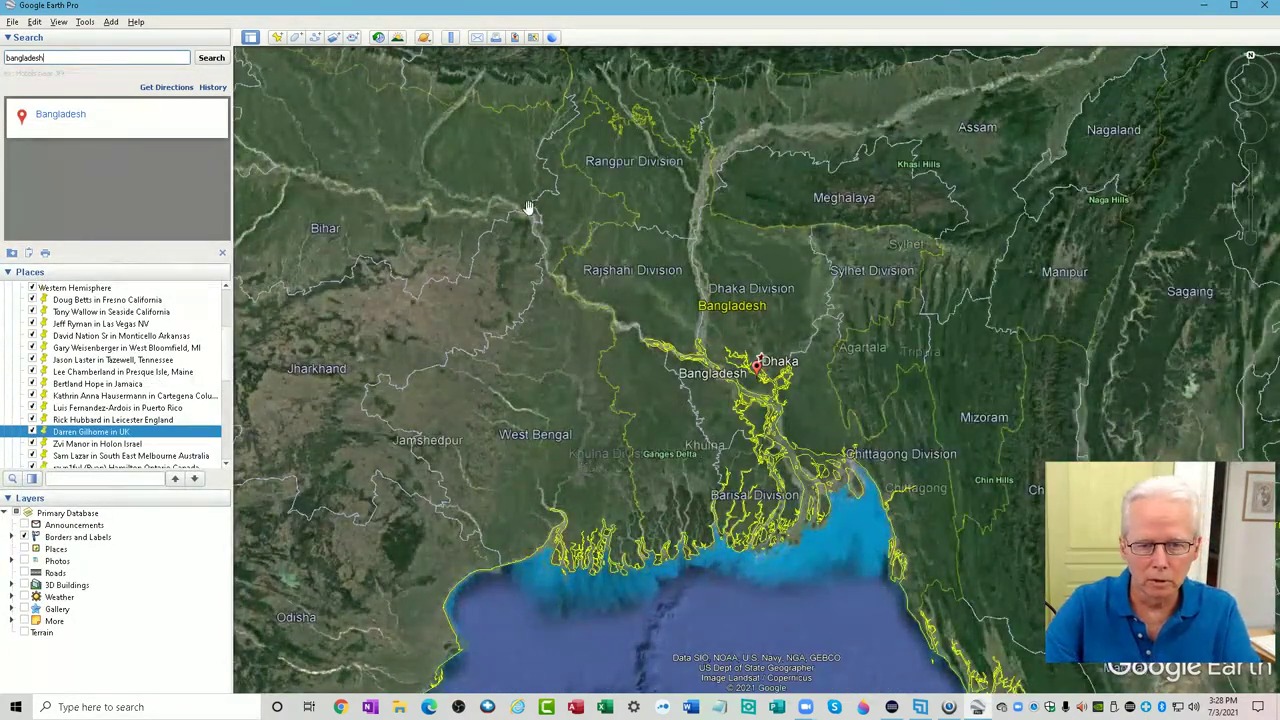
scroll(745, 338, "down", 5)
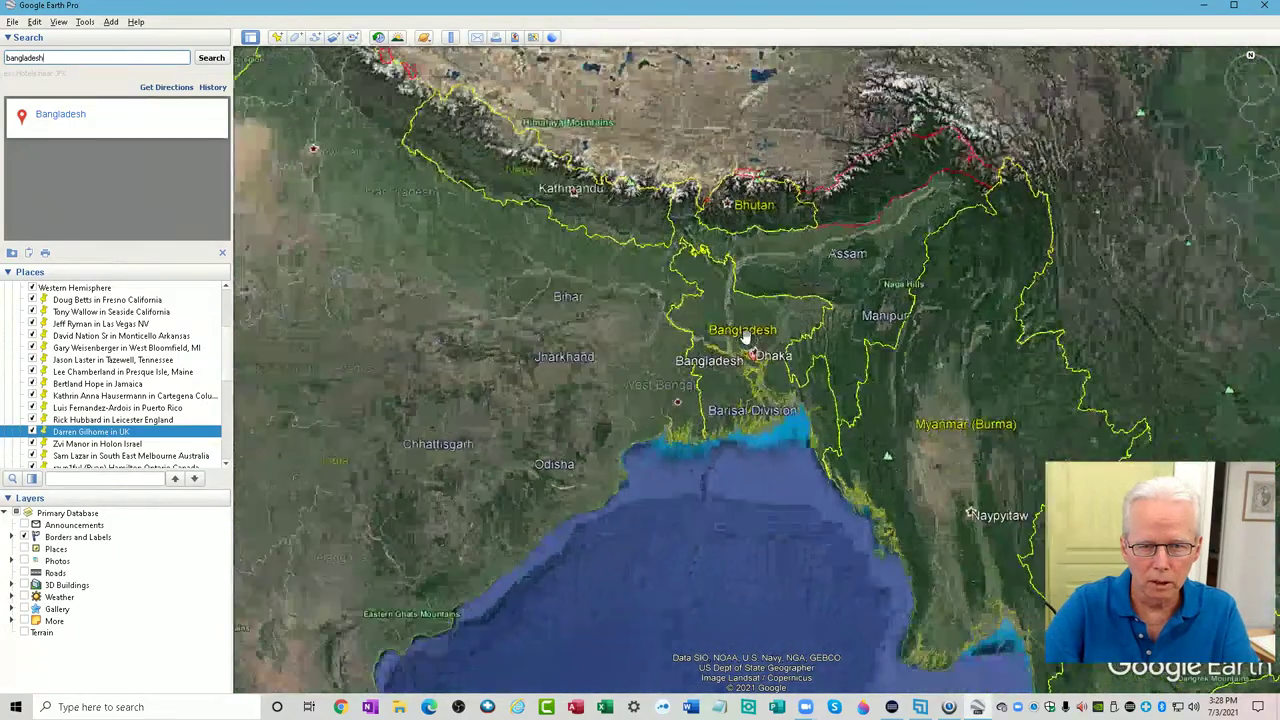
scroll(745, 338, "down", 5)
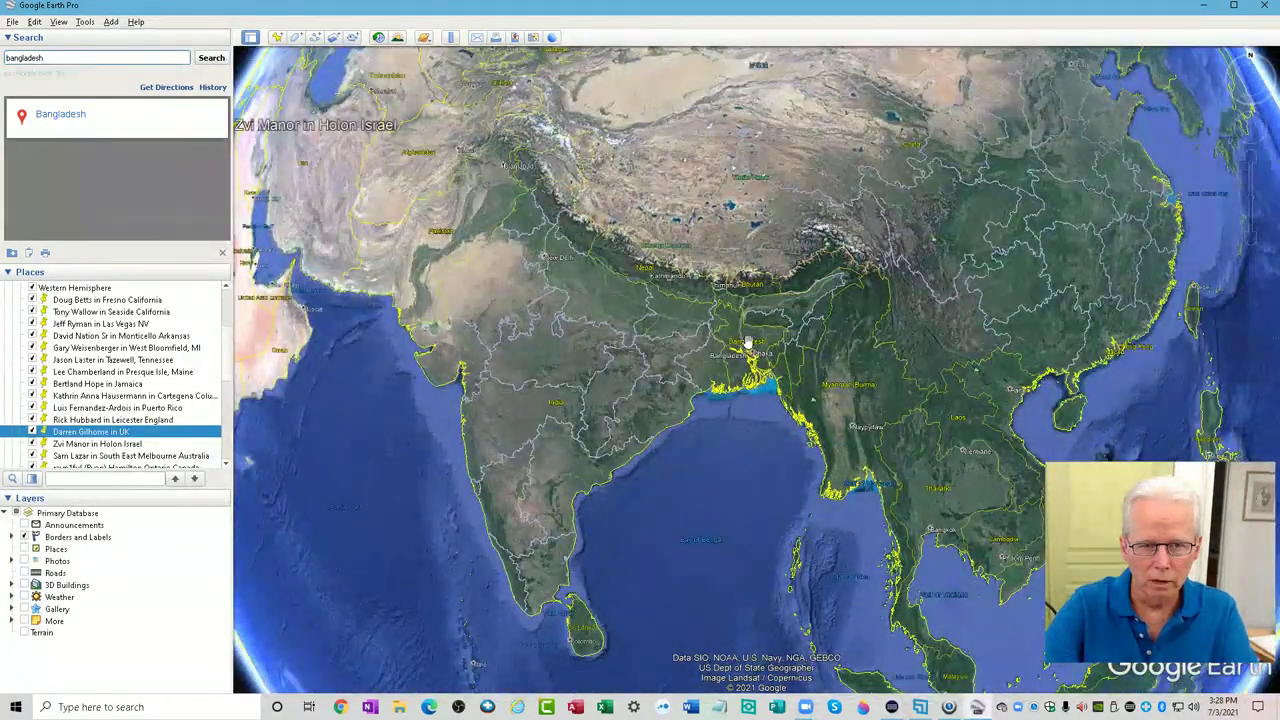
scroll(745, 362, "up", 3)
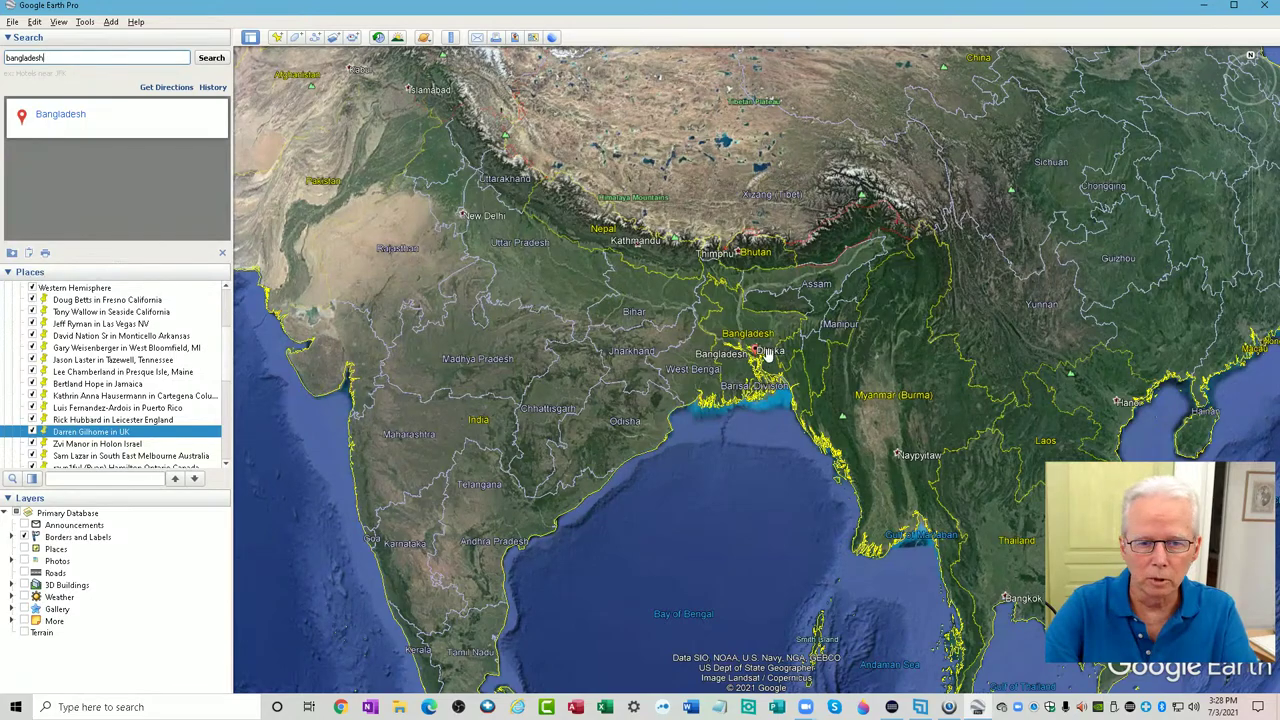
scroll(755, 352, "up", 3)
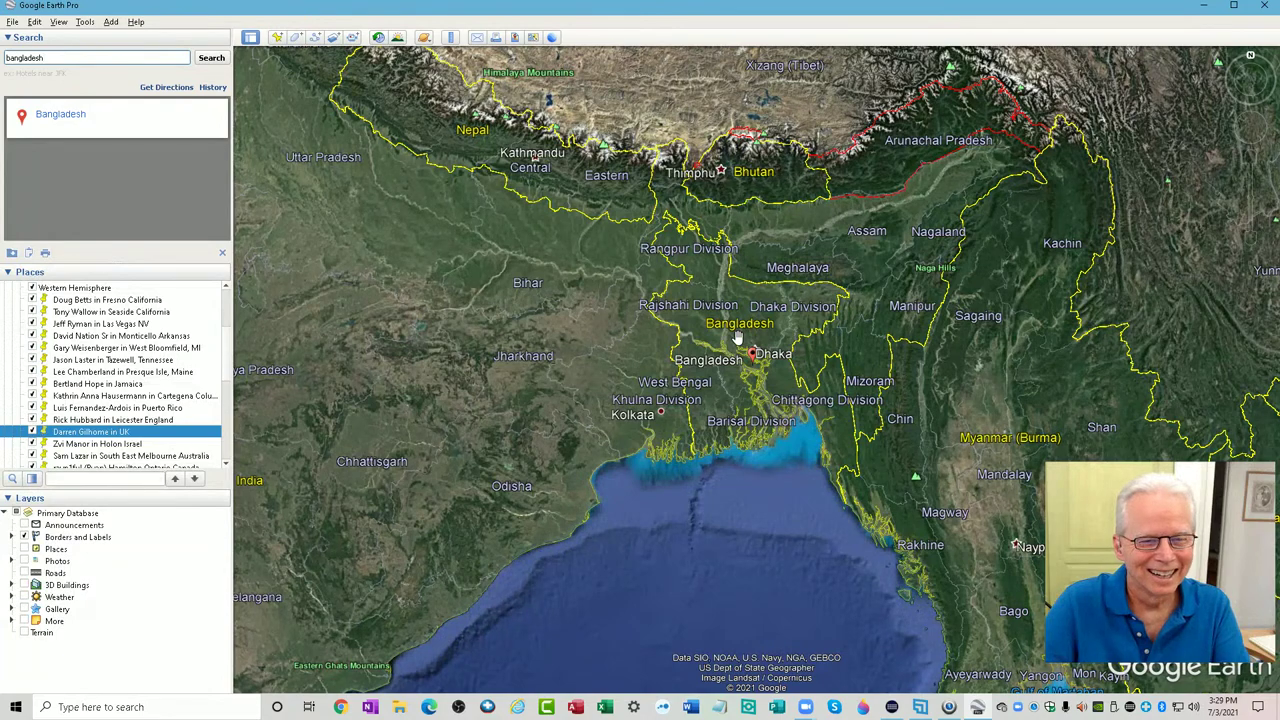
Step: Bring up the window switcher, dismiss it, then bring it up again
key("alt+Tab")
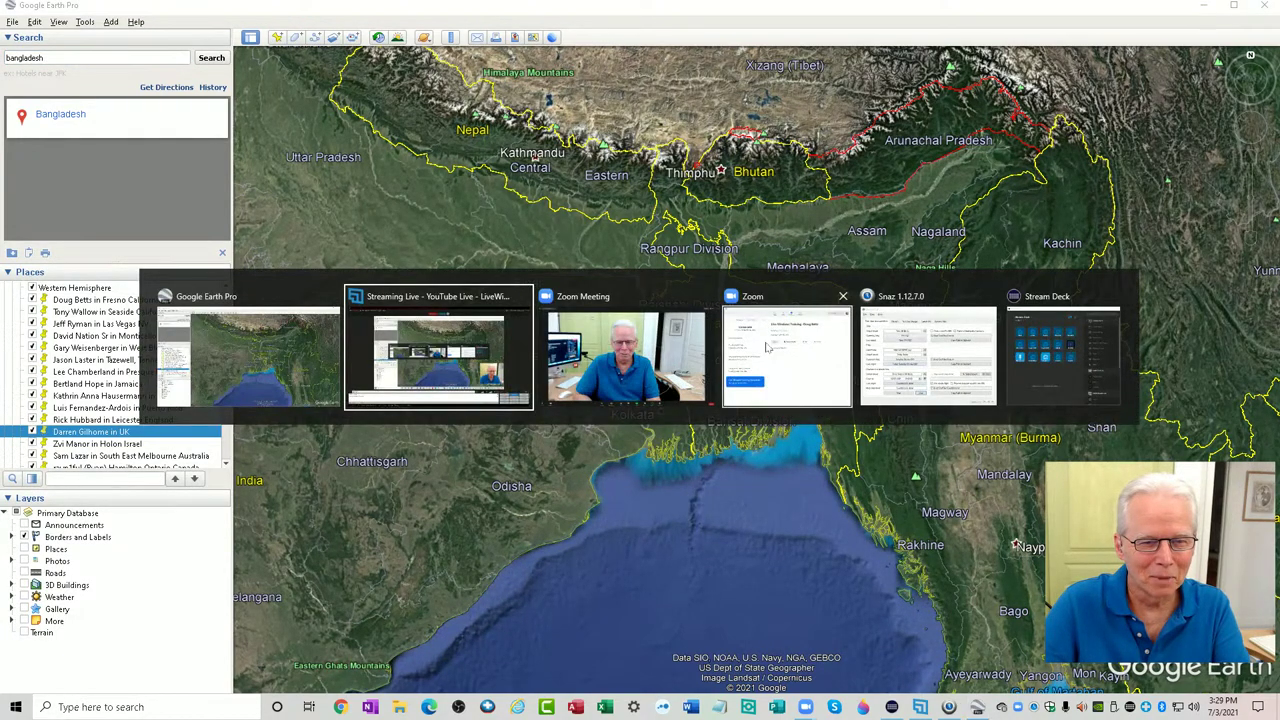
key("Escape")
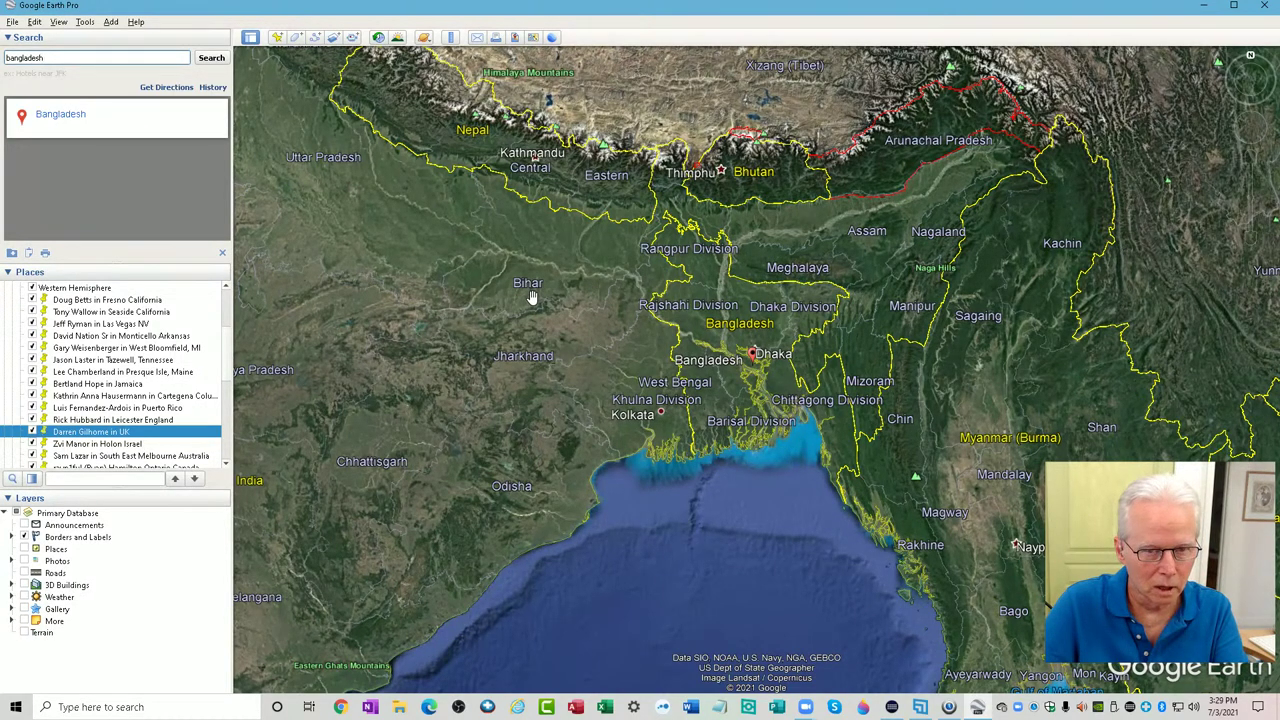
key("alt+Tab")
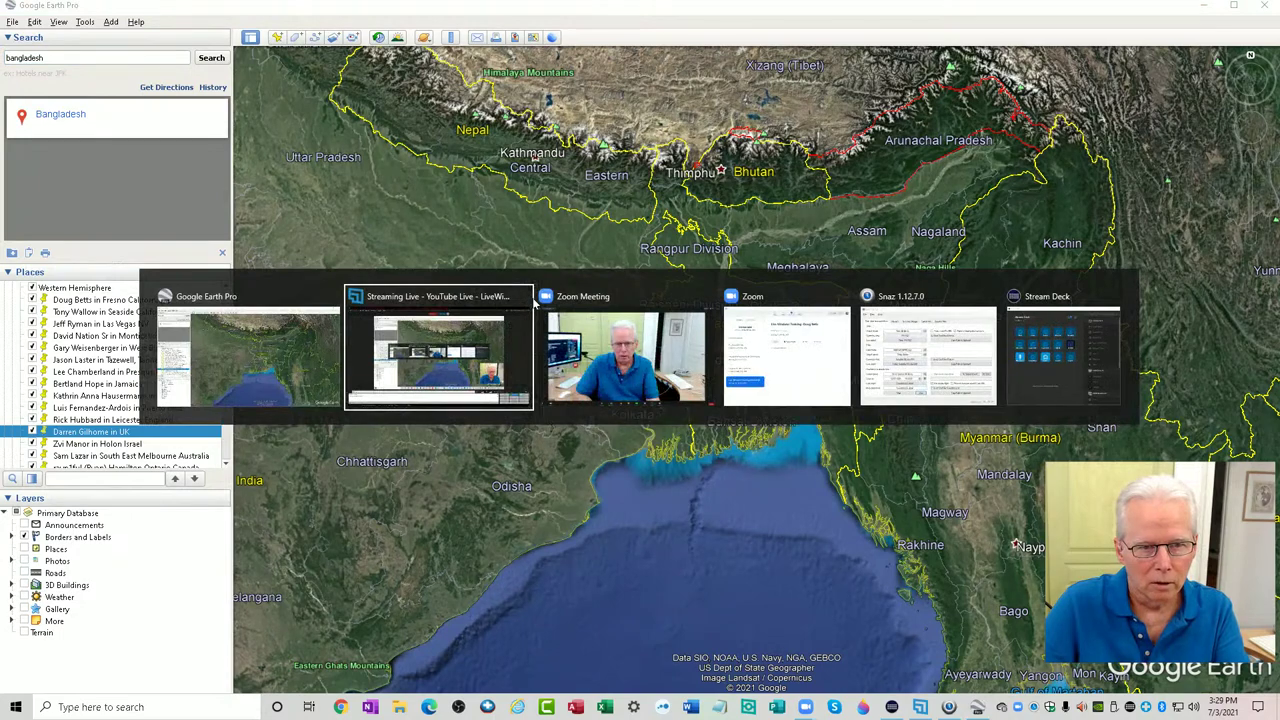
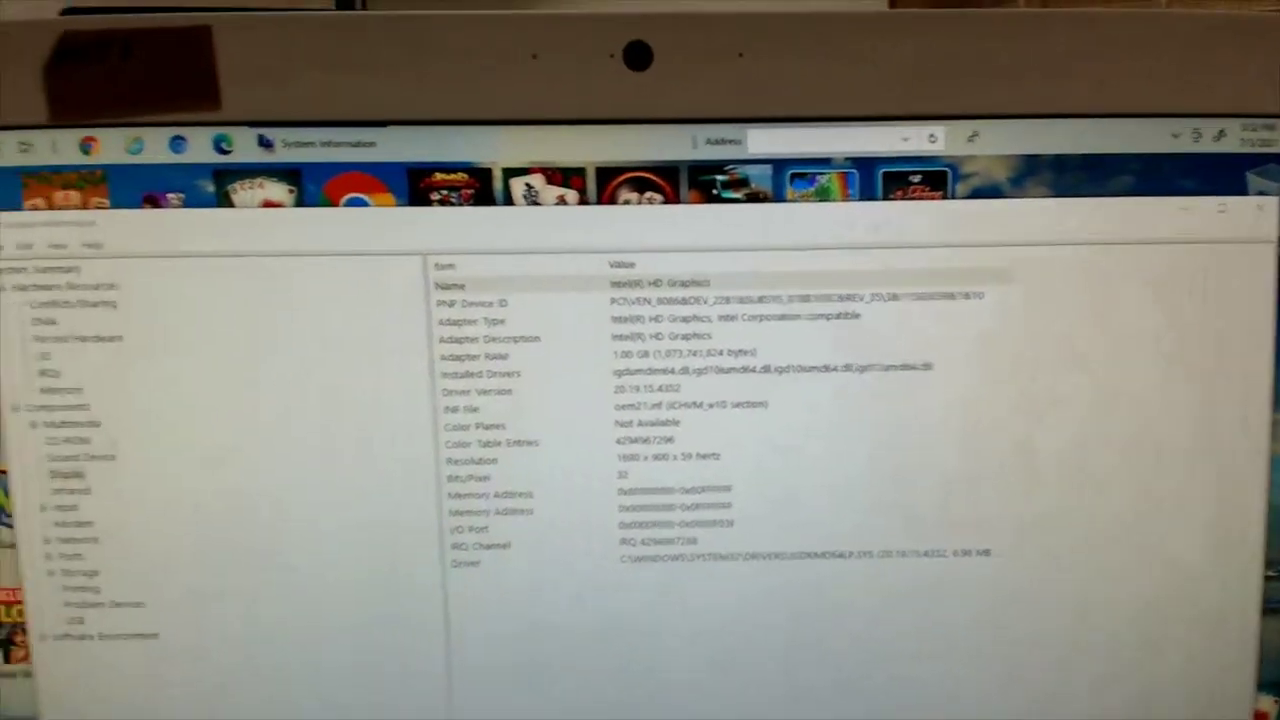
Step: Launch Device Manager from the Start button's power-user menu
right_click(110, 160)
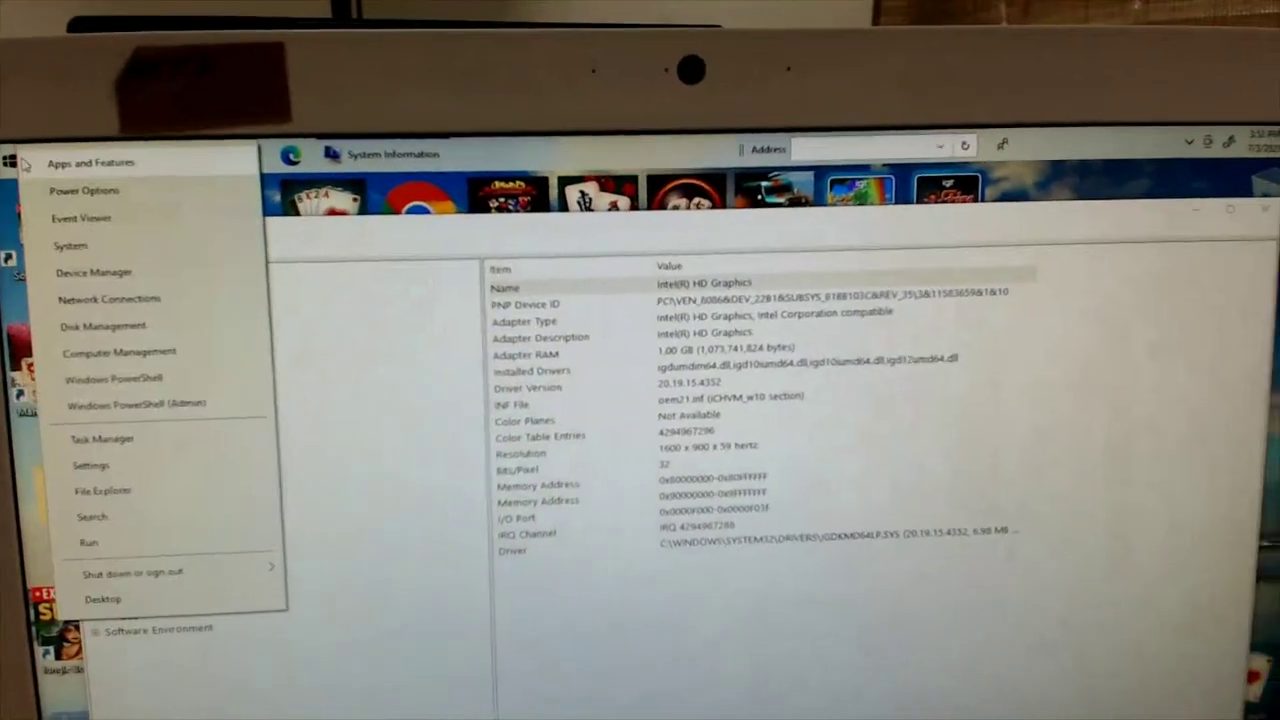
left_click(165, 259)
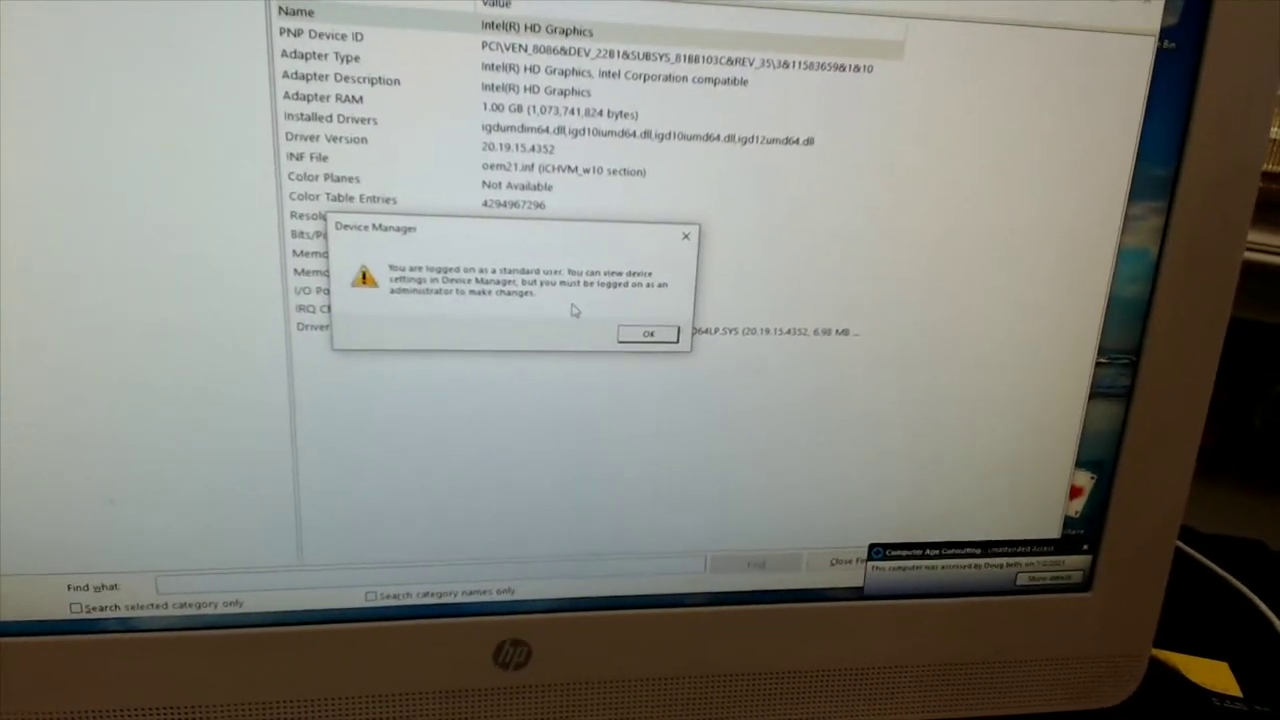
Step: Acknowledge Device Manager's standard-user warning with OK
left_click(655, 354)
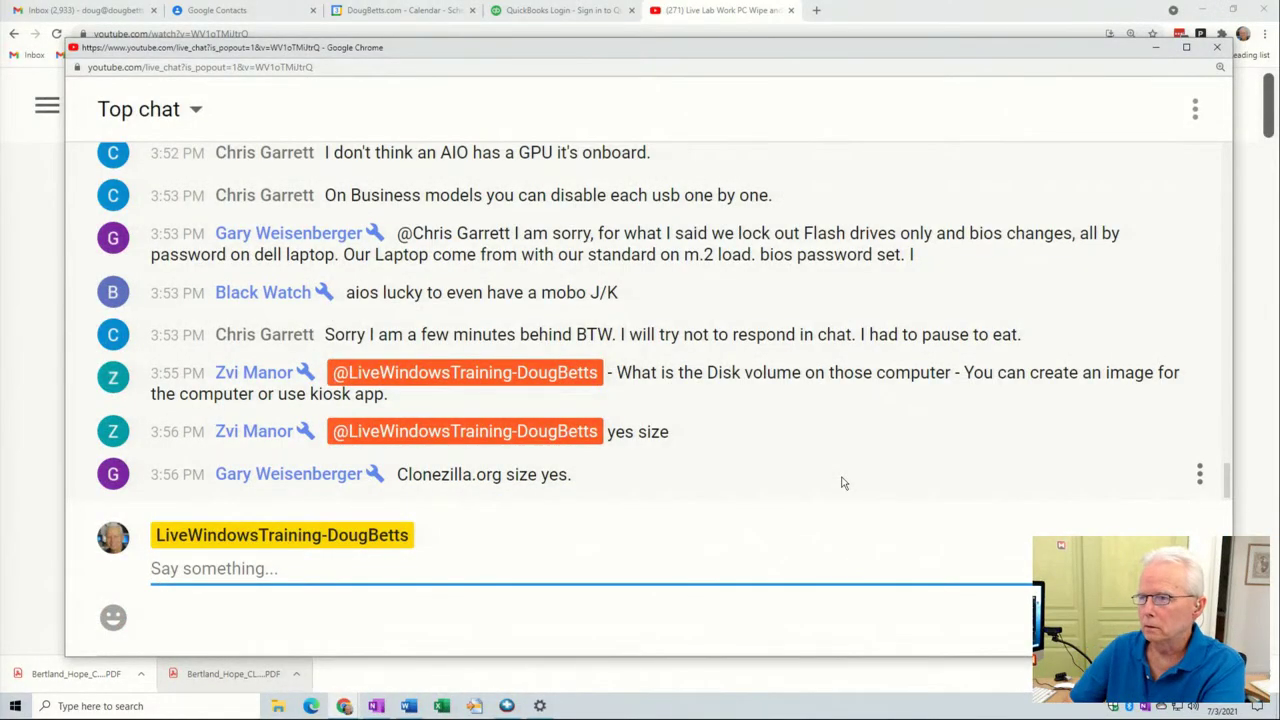
Step: Load clonezilla.org in a new browser tab
left_click(815, 10)
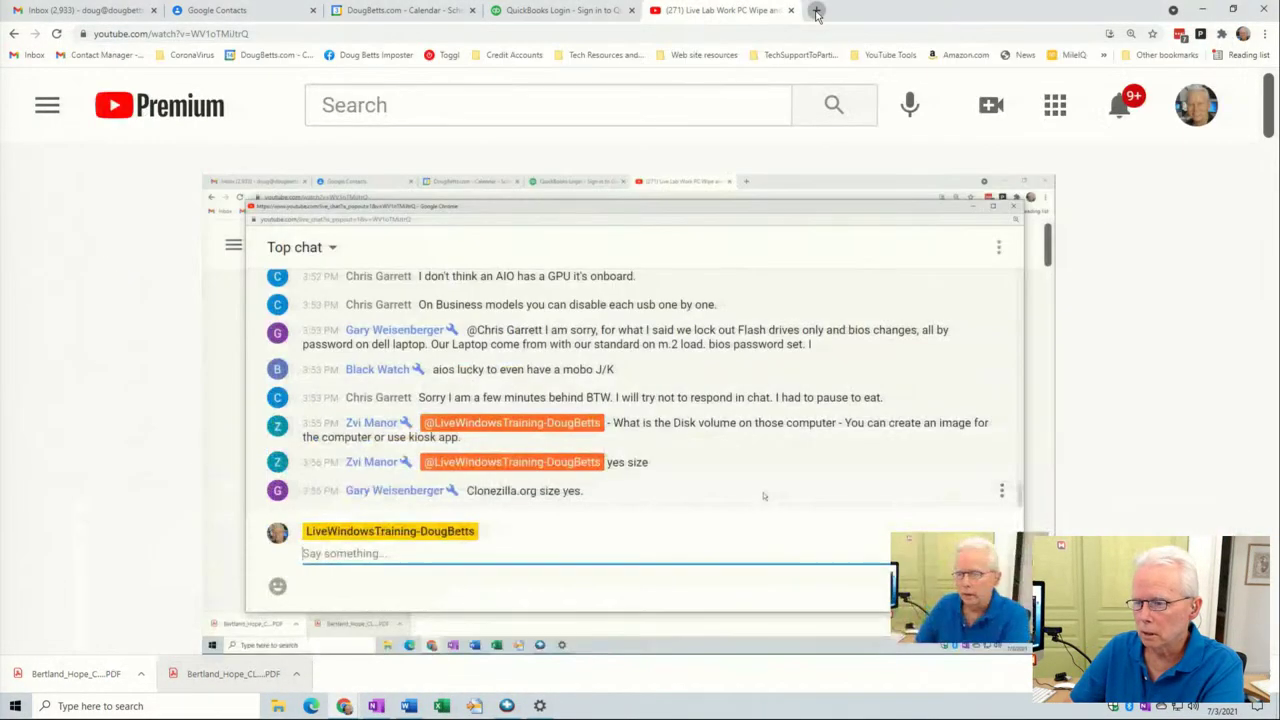
type("clo")
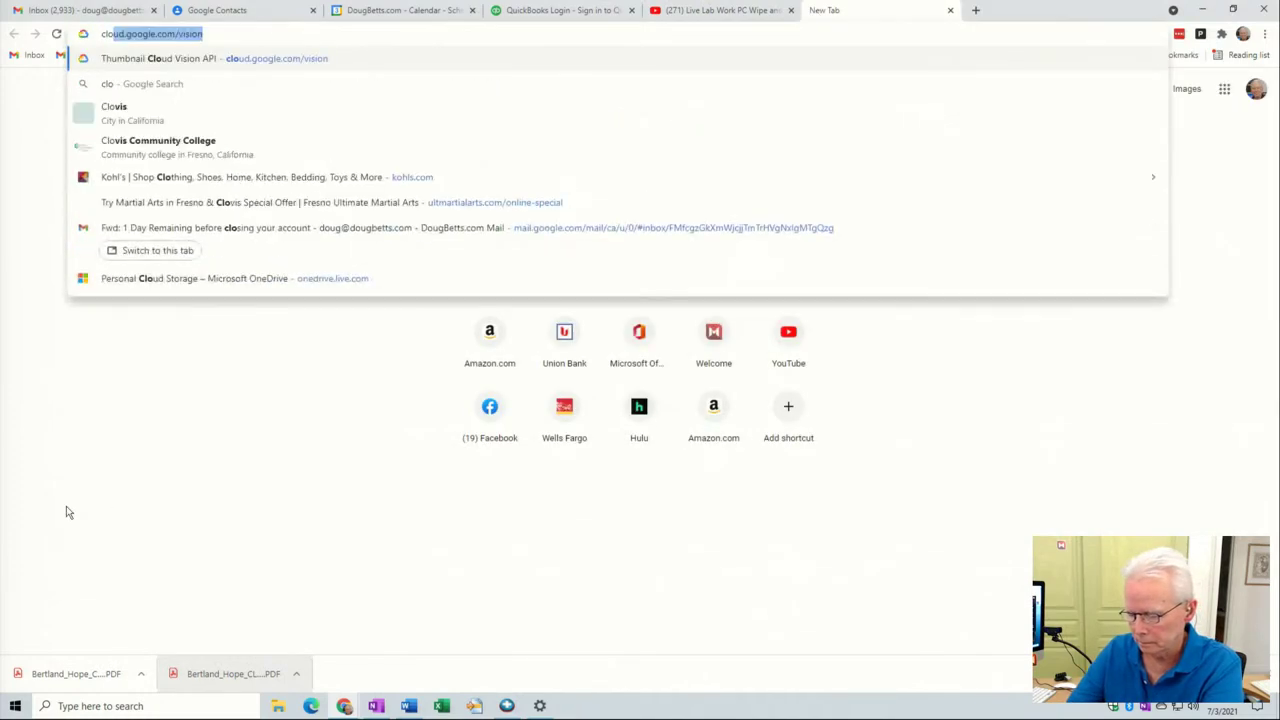
type("nezilla.org")
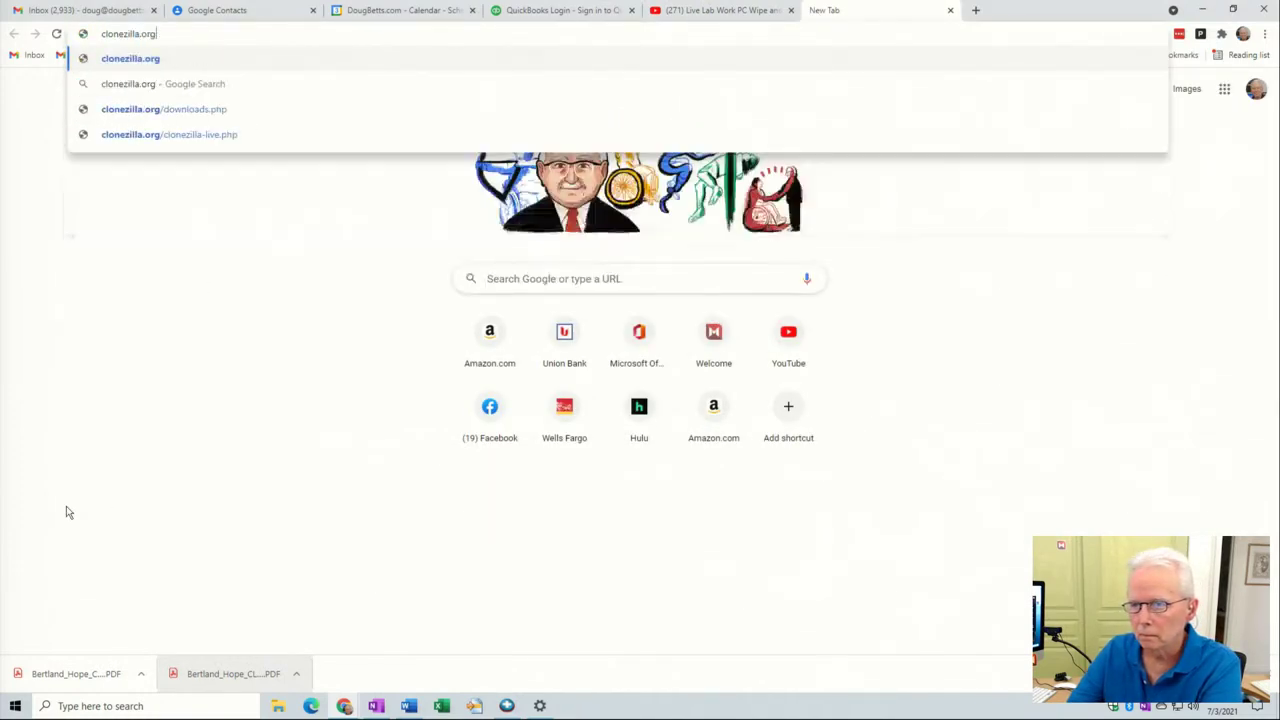
key("Return")
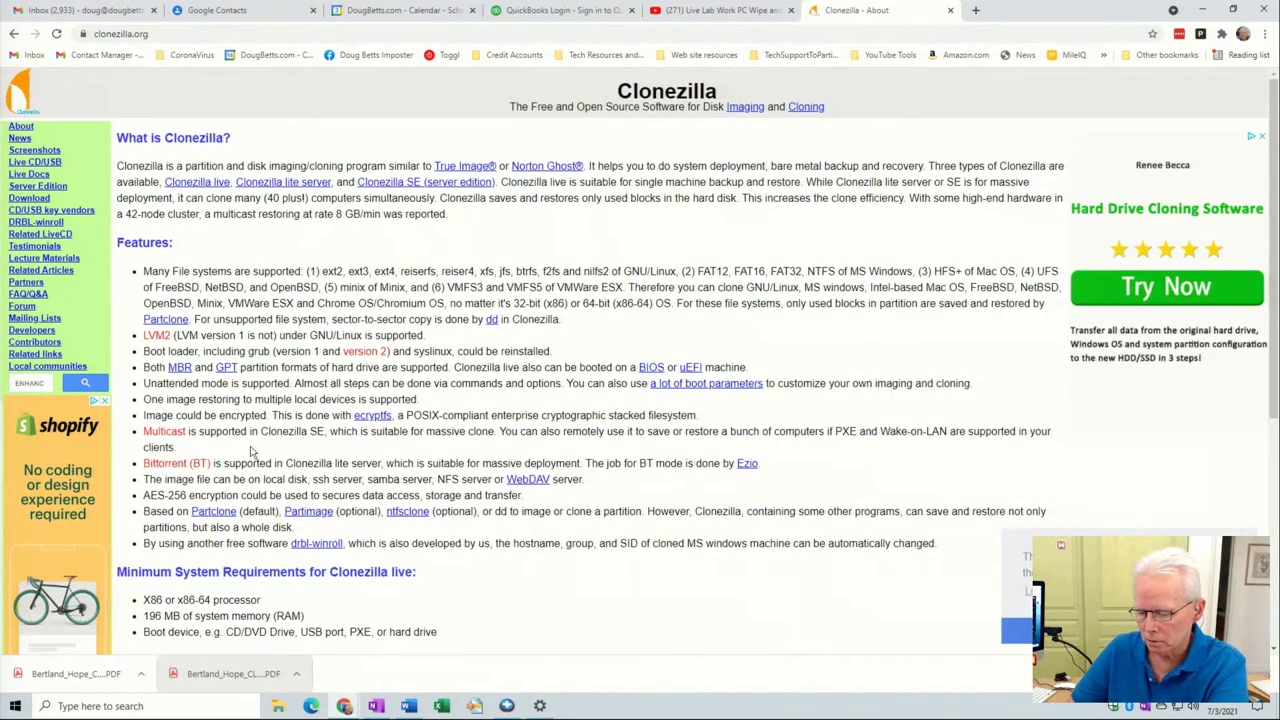
Step: In the live chat, highlight the 'kiosk app' and 'Clonezilla.org' mentions
key("alt+Tab")
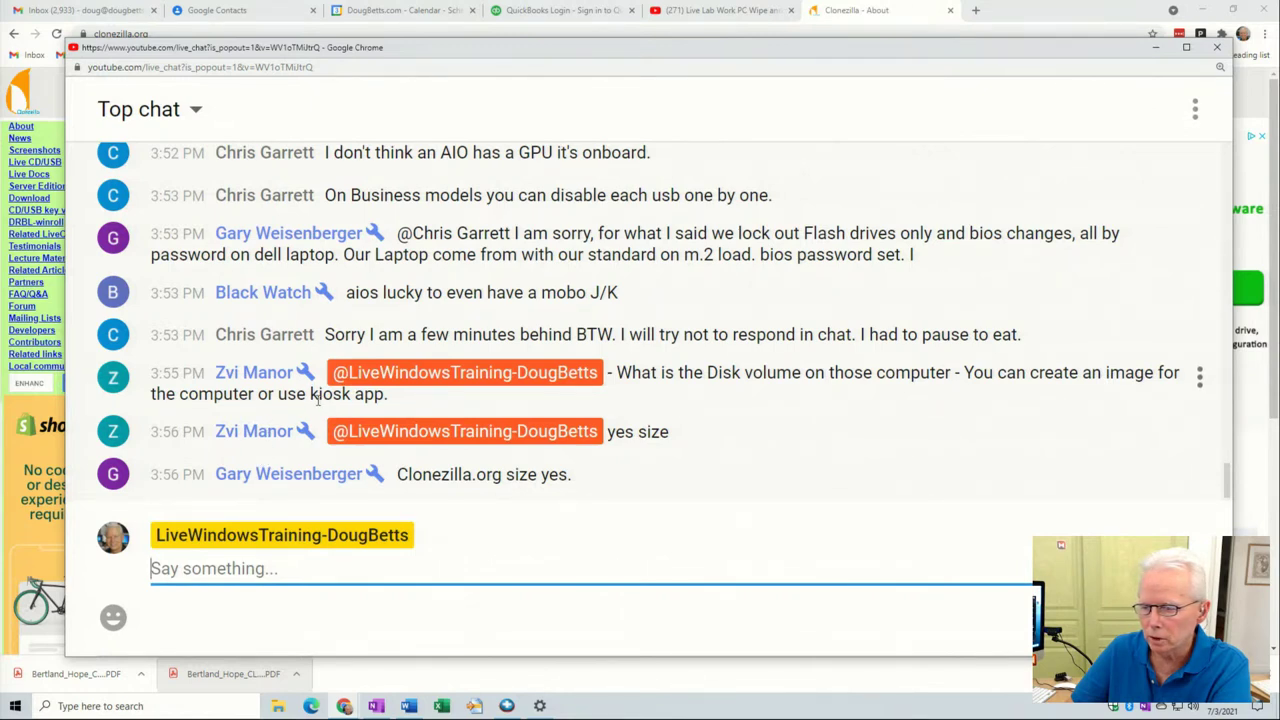
left_click_drag(313, 395, 385, 395)
left_click_drag(406, 476, 505, 476)
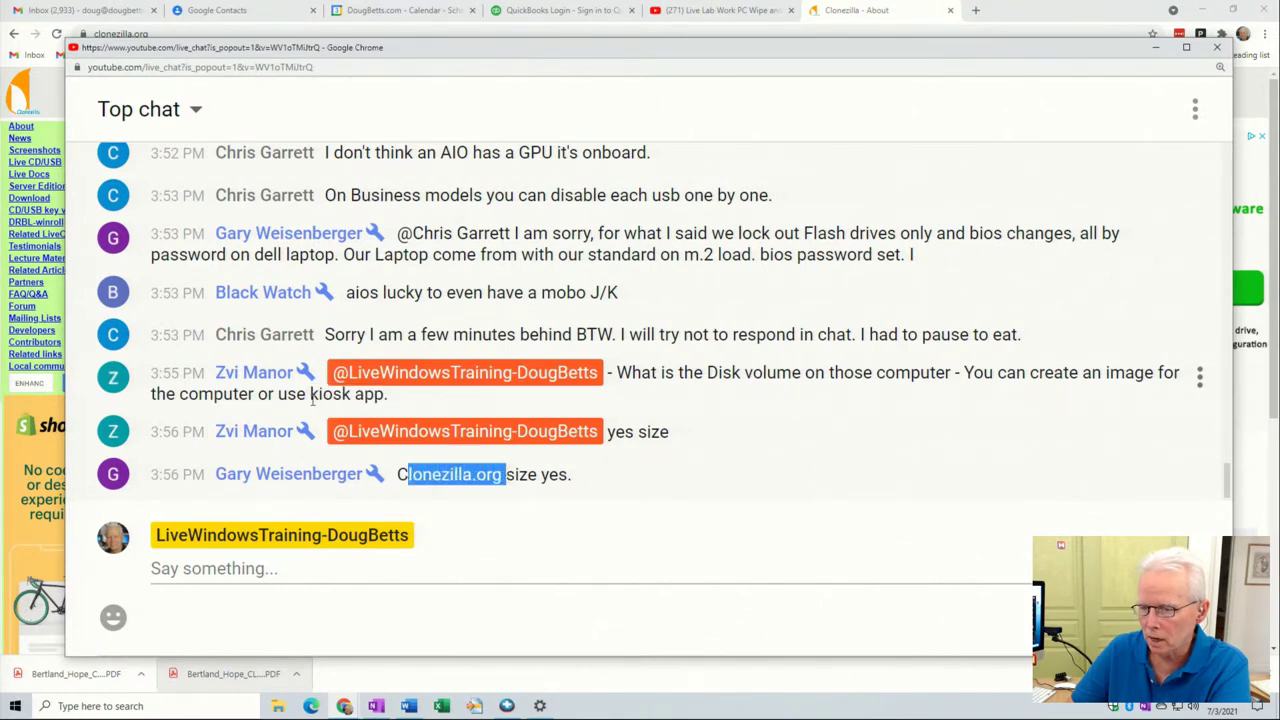
left_click_drag(313, 397, 386, 398)
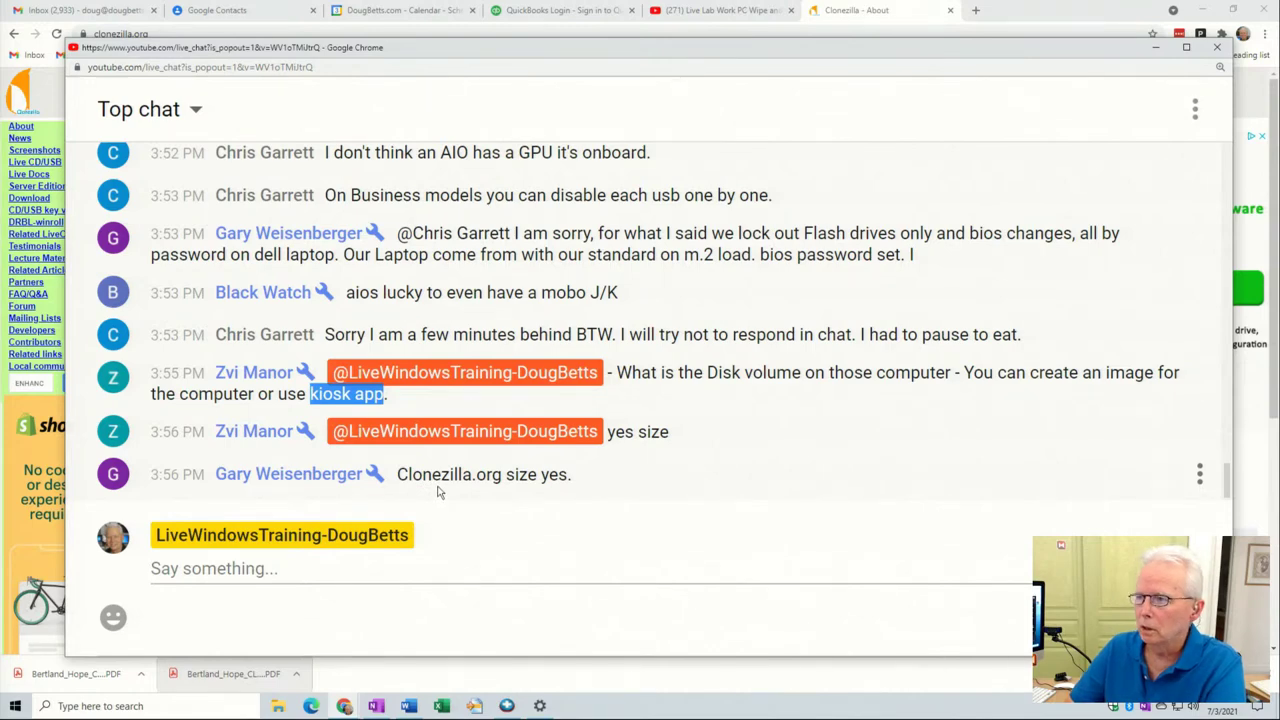
Step: On the About page, highlight Clonezilla's description and the Clonezilla live passage
key("alt+Tab")
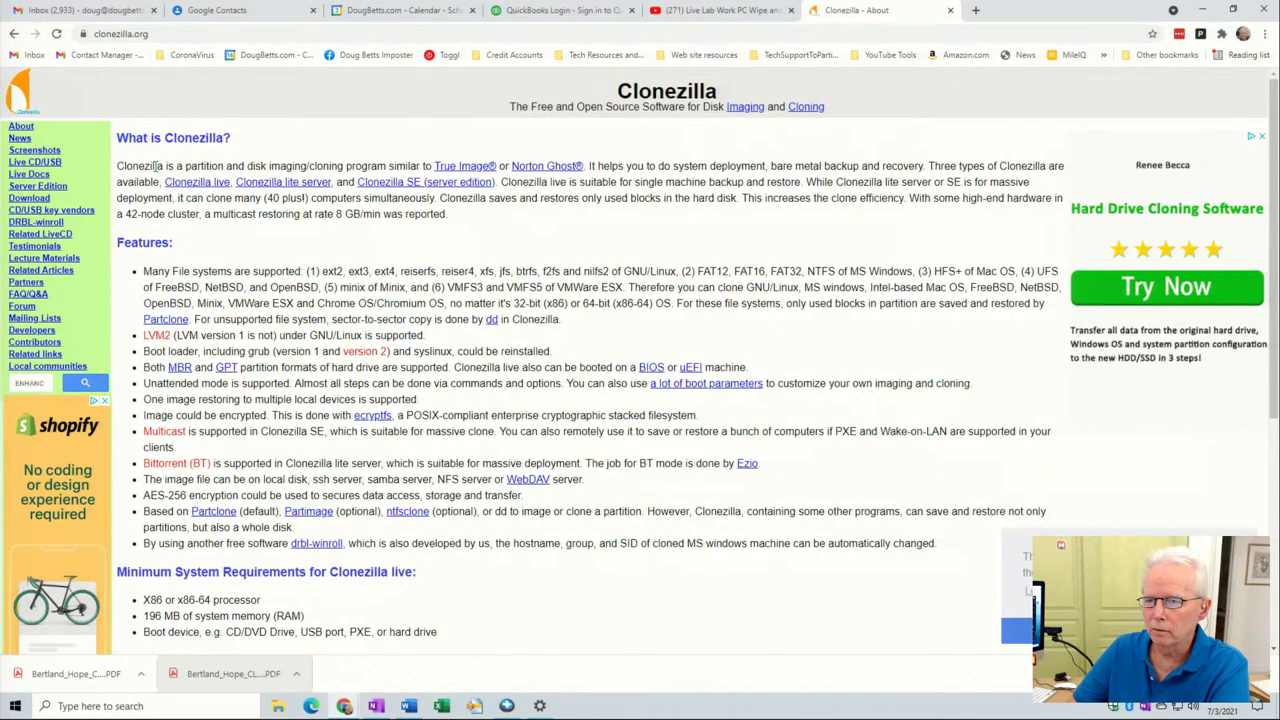
left_click_drag(141, 163, 463, 155)
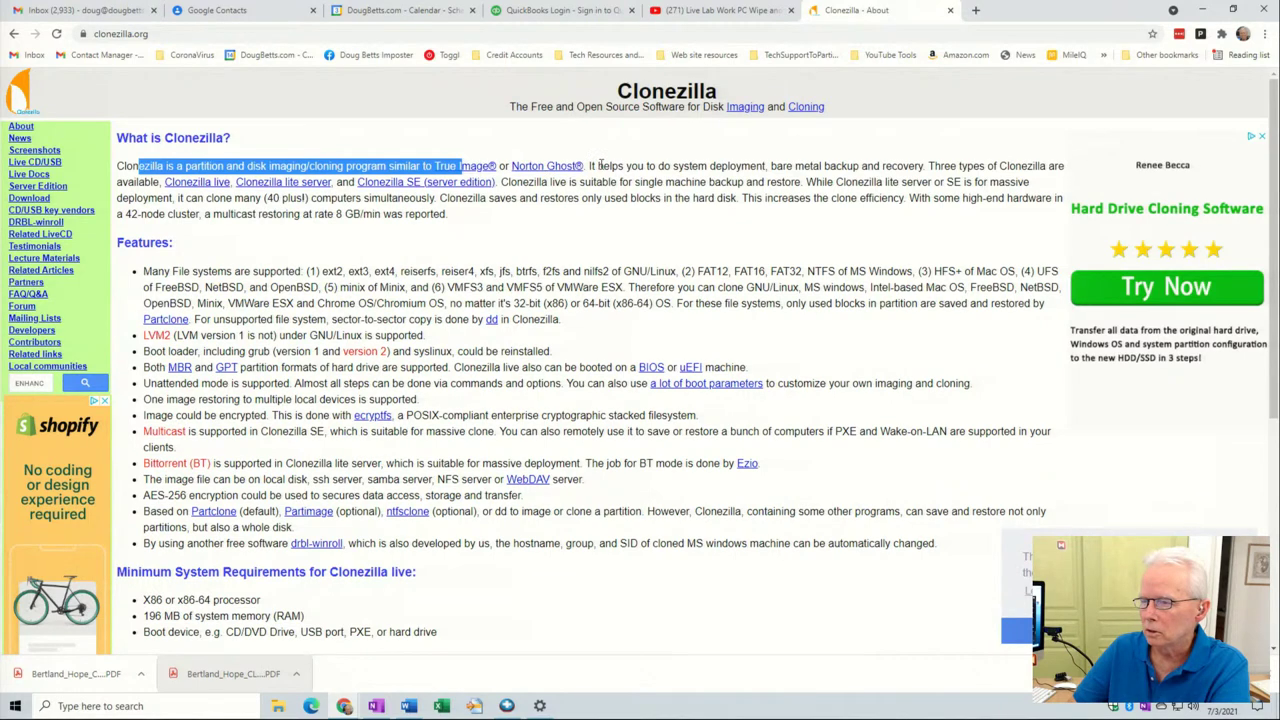
left_click_drag(600, 165, 1030, 166)
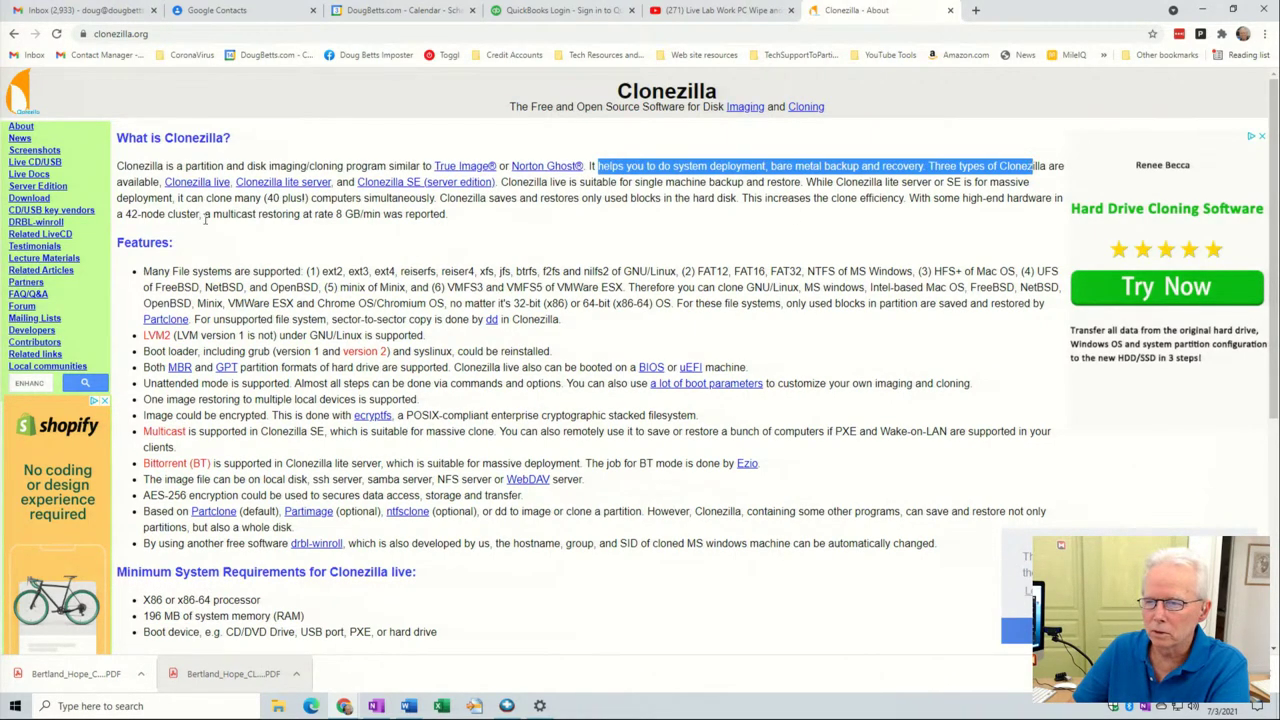
left_click(509, 184)
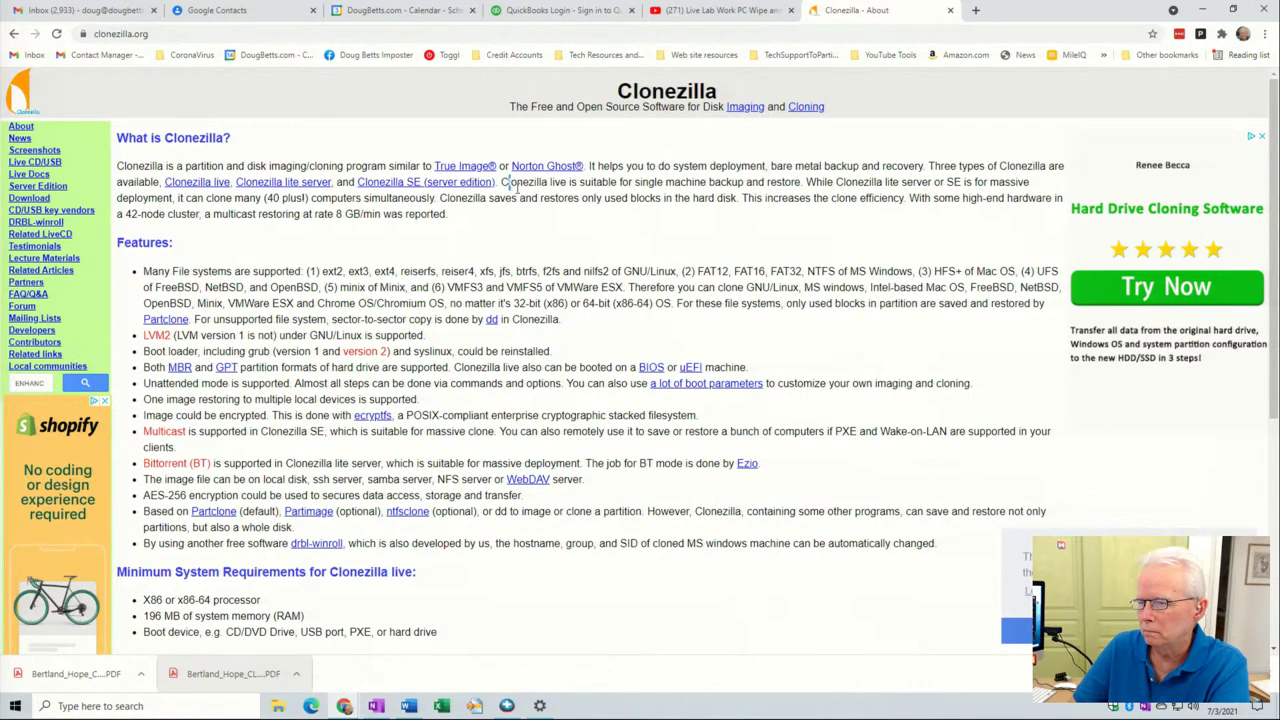
left_click_drag(518, 192, 548, 215)
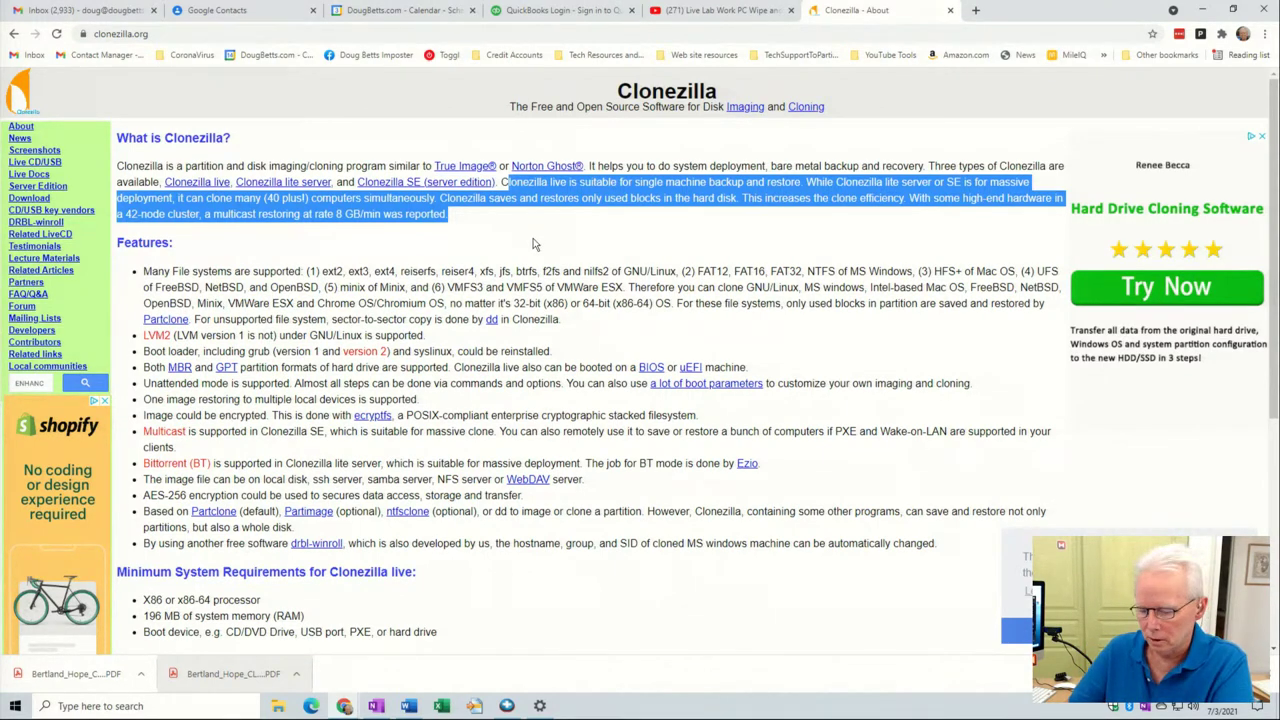
key("alt+Tab")
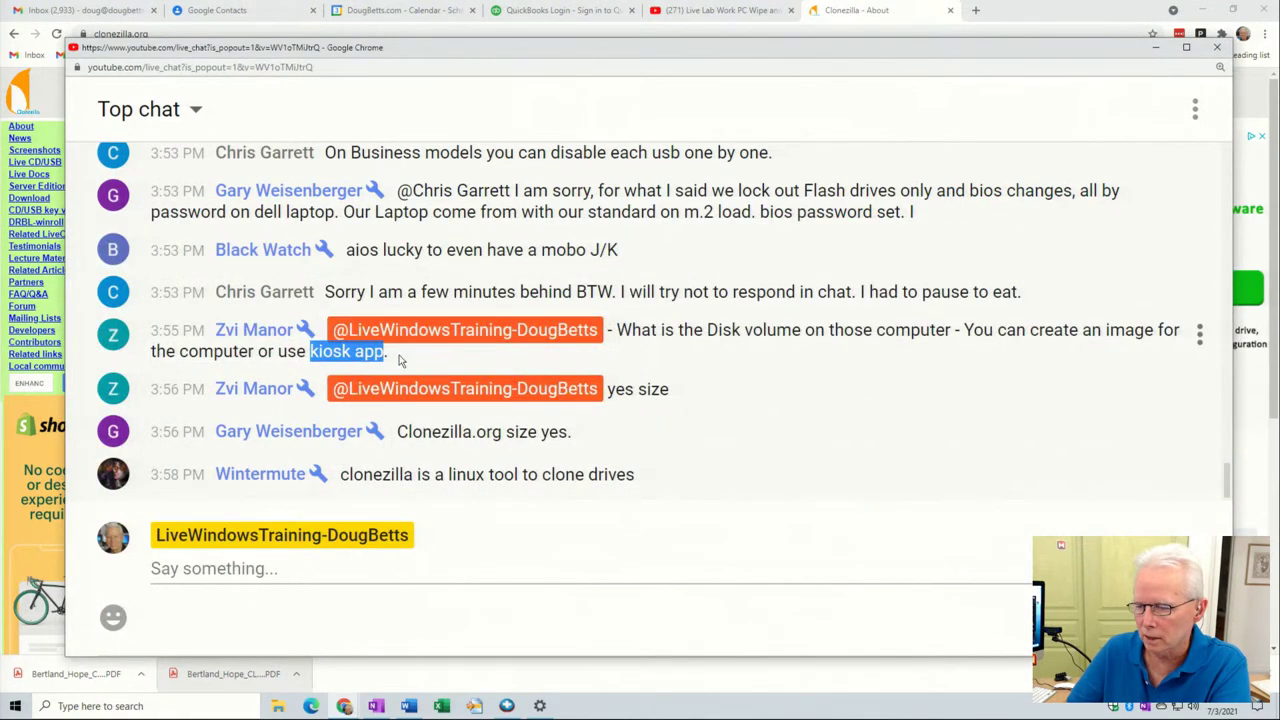
Step: Highlight the chat's Clonezilla.org mention and the message calling clonezilla a linux tool
left_click_drag(415, 437, 530, 434)
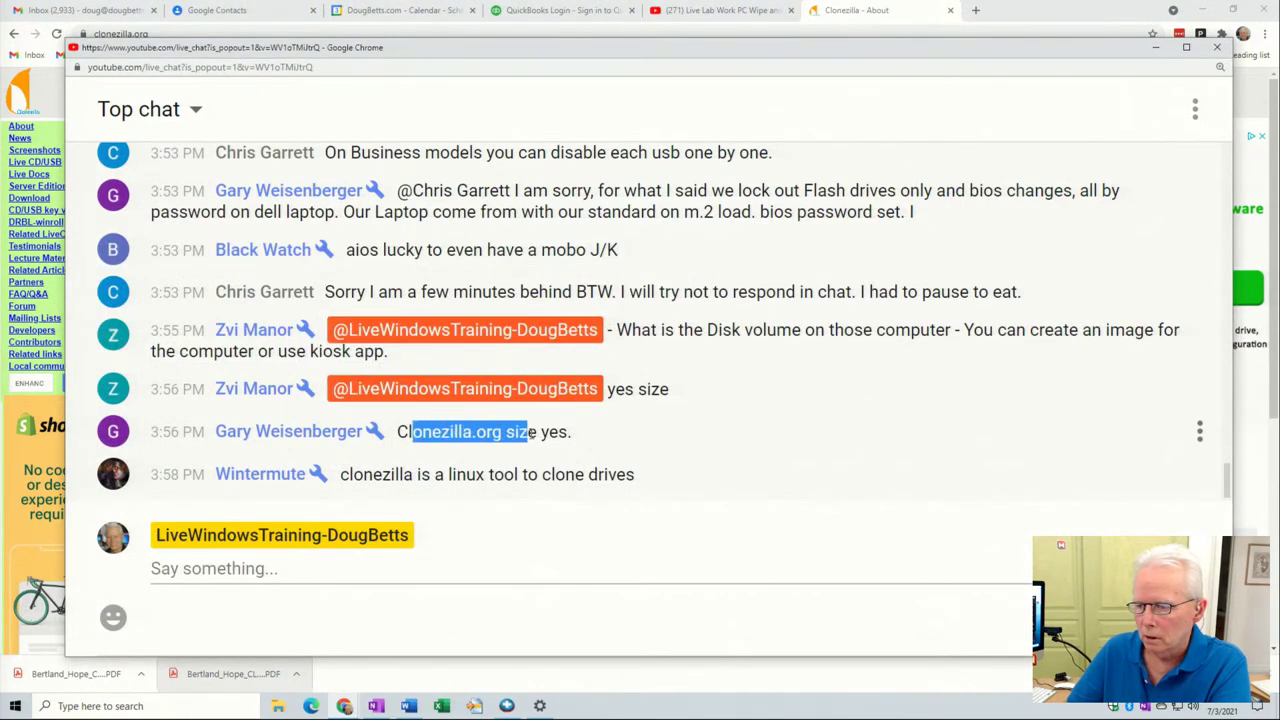
left_click_drag(354, 475, 648, 484)
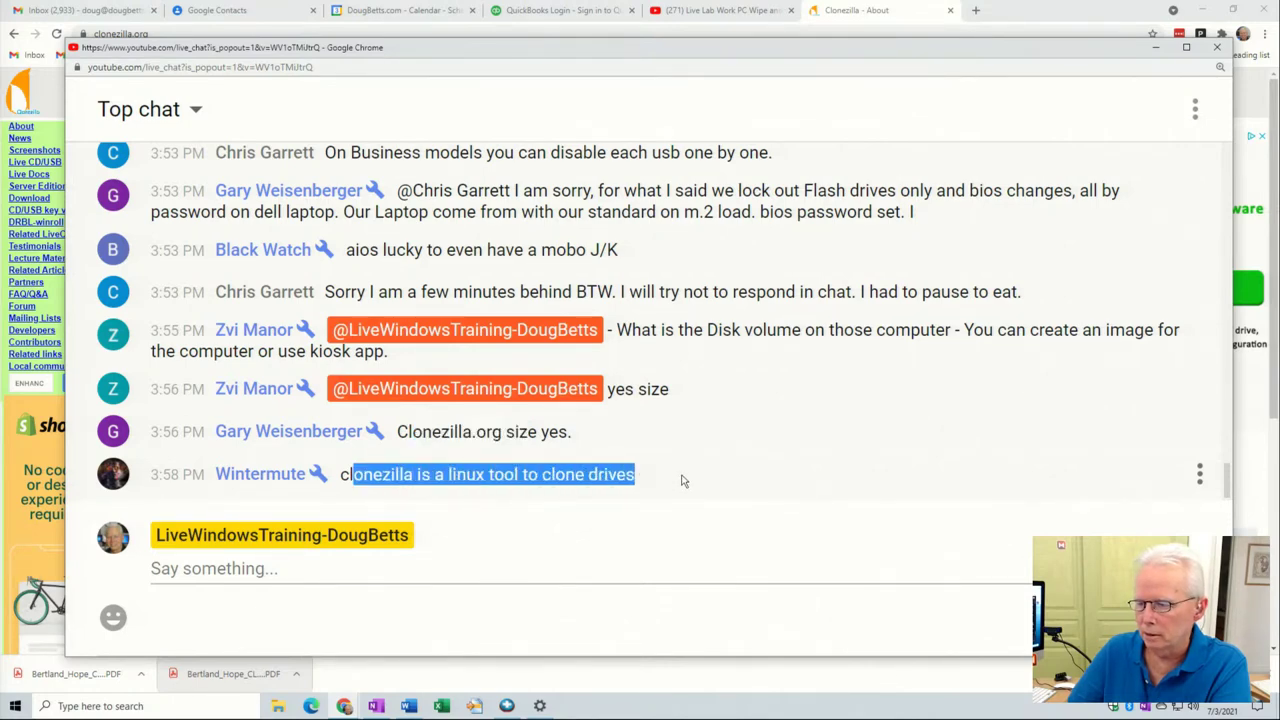
left_click(682, 481)
key("alt+Tab")
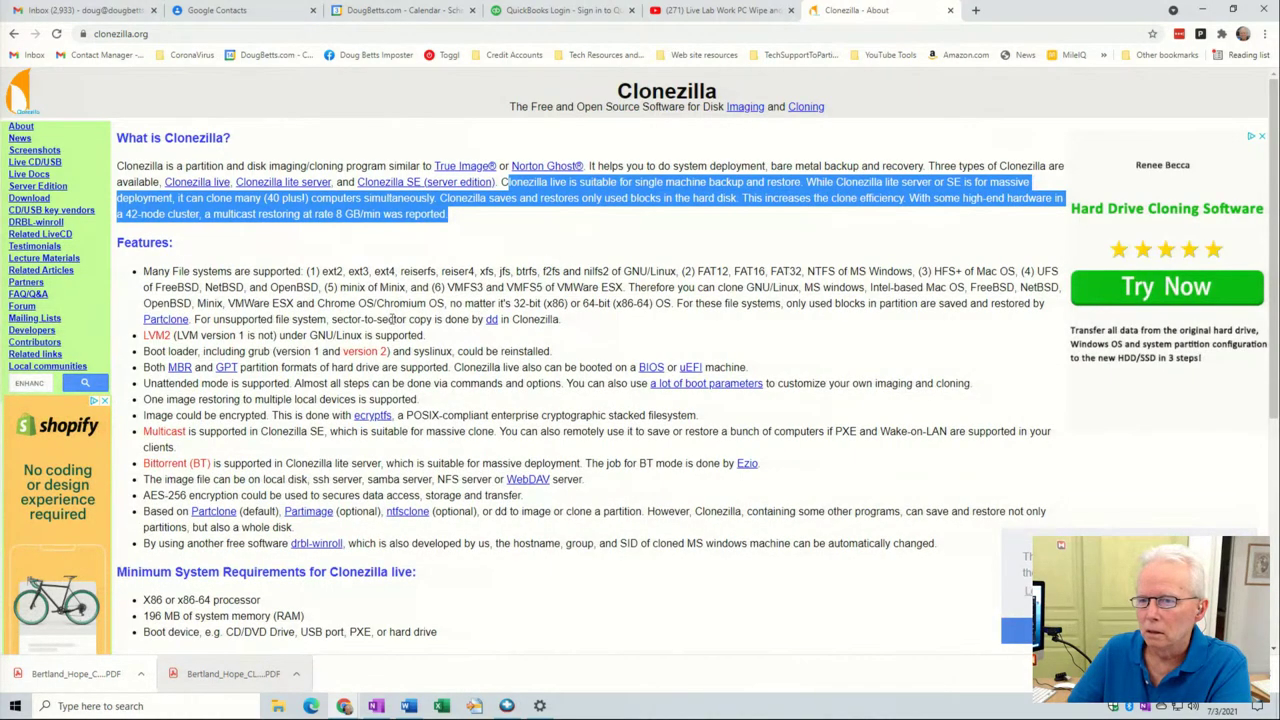
Step: Highlight 'MS windows' among the supported systems in Clonezilla's Features list
left_click(247, 274)
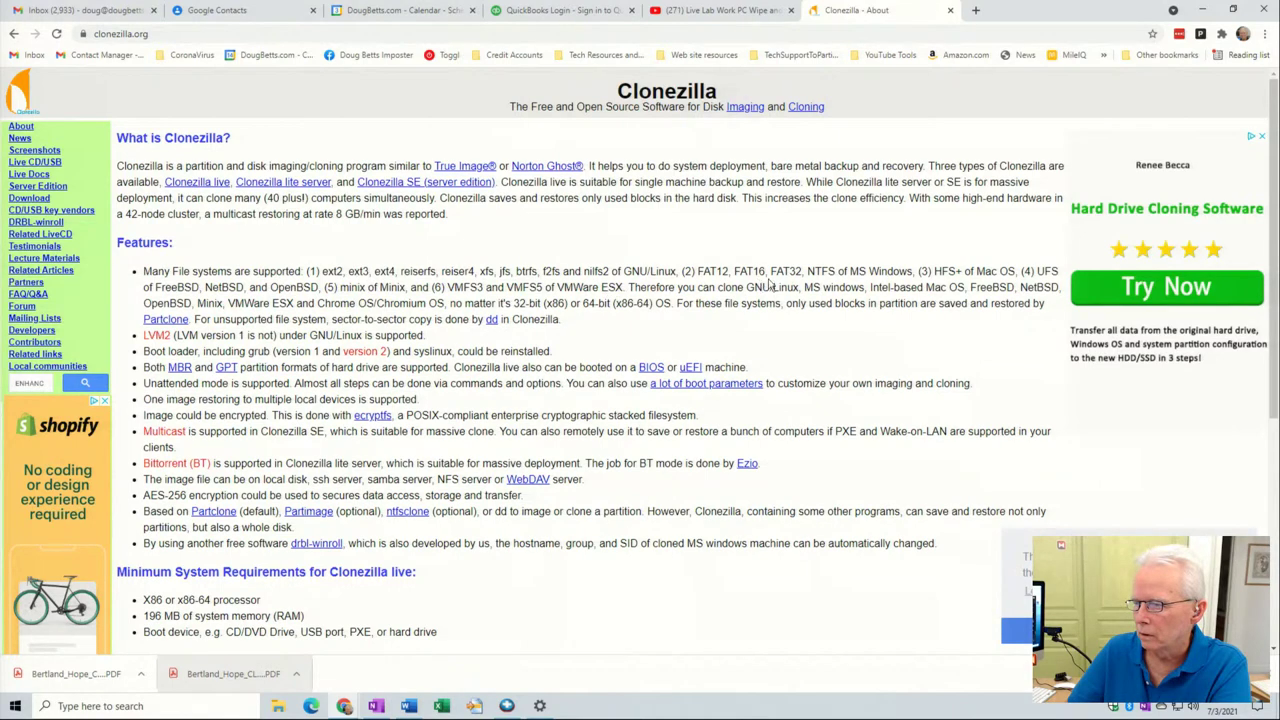
left_click_drag(805, 287, 868, 298)
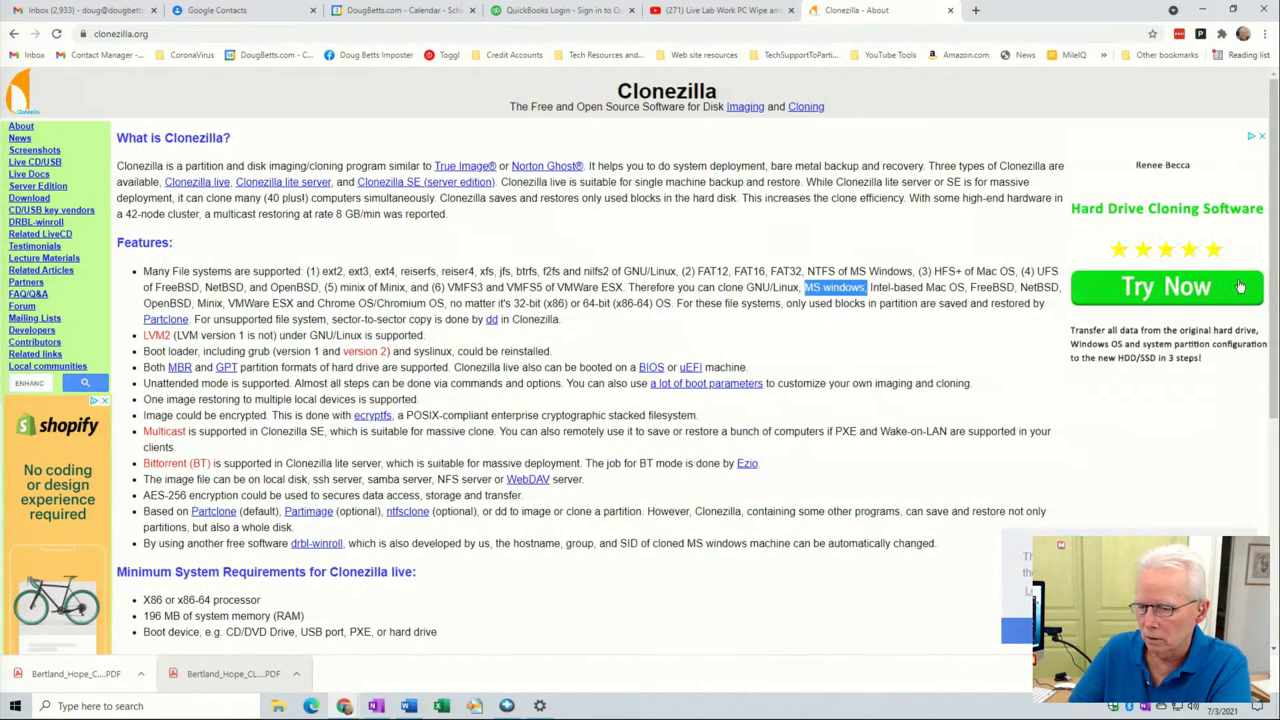
scroll(690, 468, "down", 3)
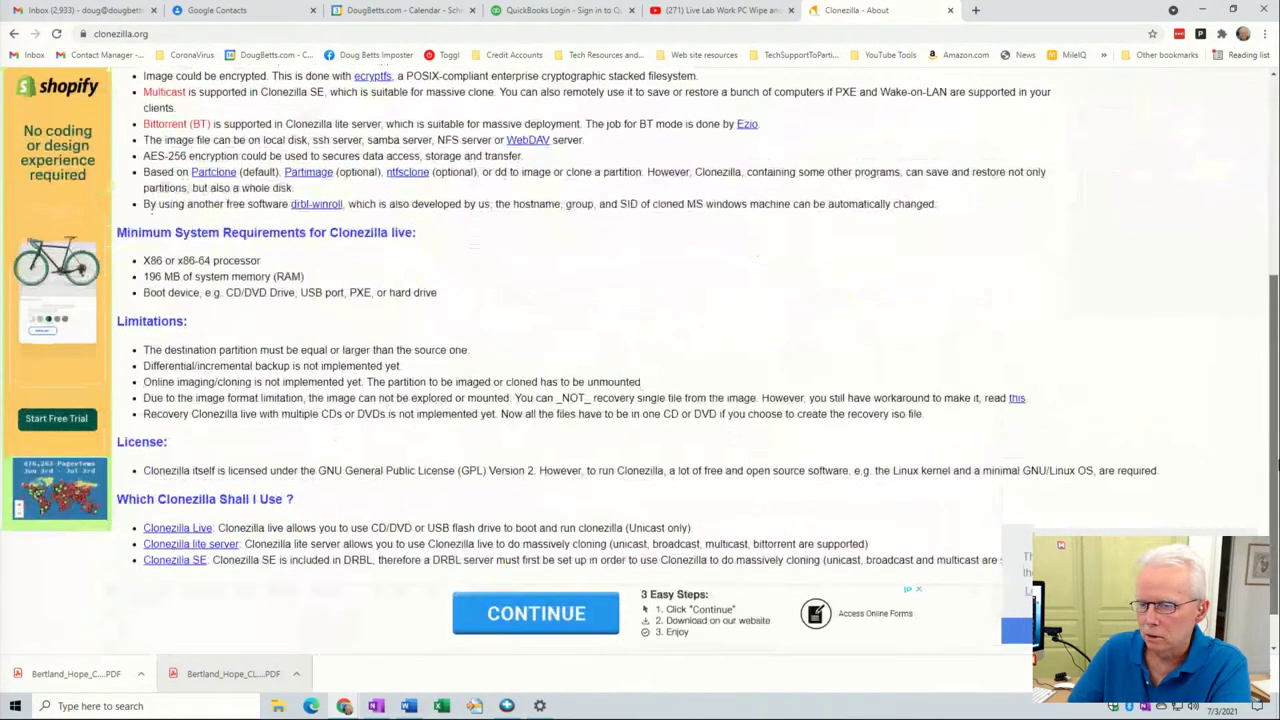
scroll(690, 280, "up", 4)
key("alt+Tab")
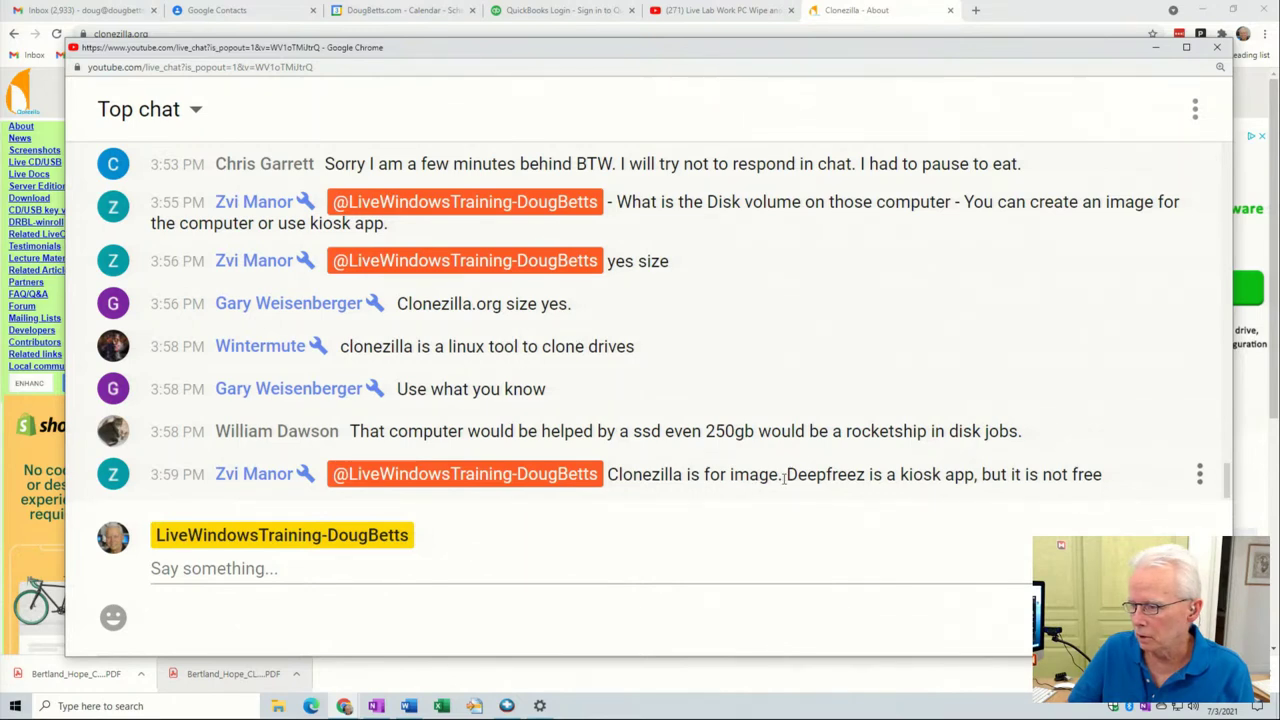
Step: Select 'Deepfreez is a kiosk app, but it is not free' in the latest chat message
left_click_drag(787, 477, 1113, 490)
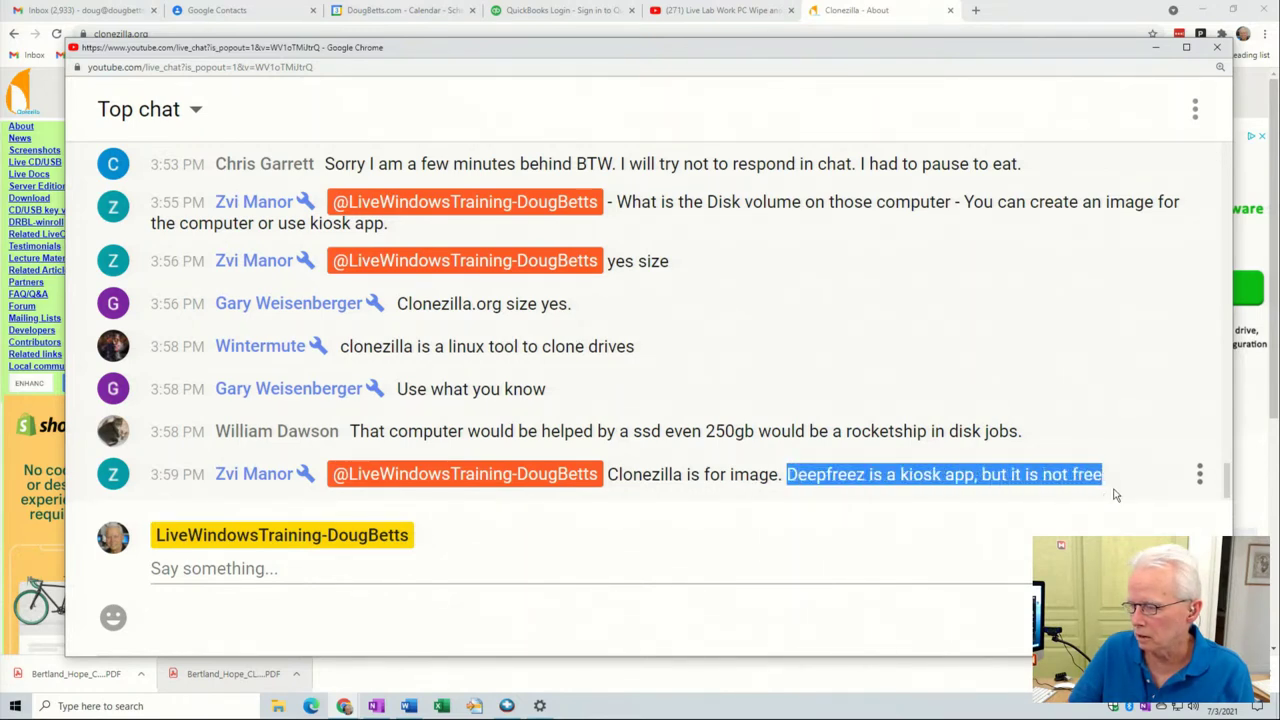
left_click(1057, 477)
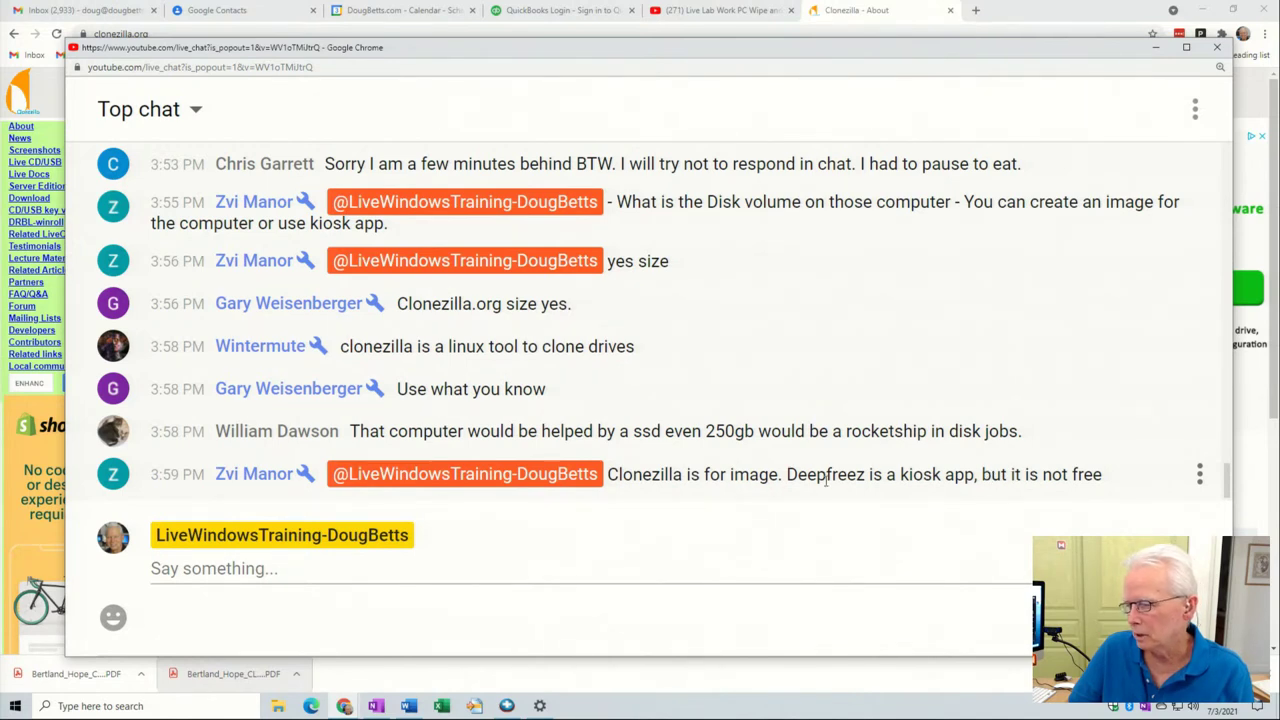
left_click_drag(787, 477, 1137, 483)
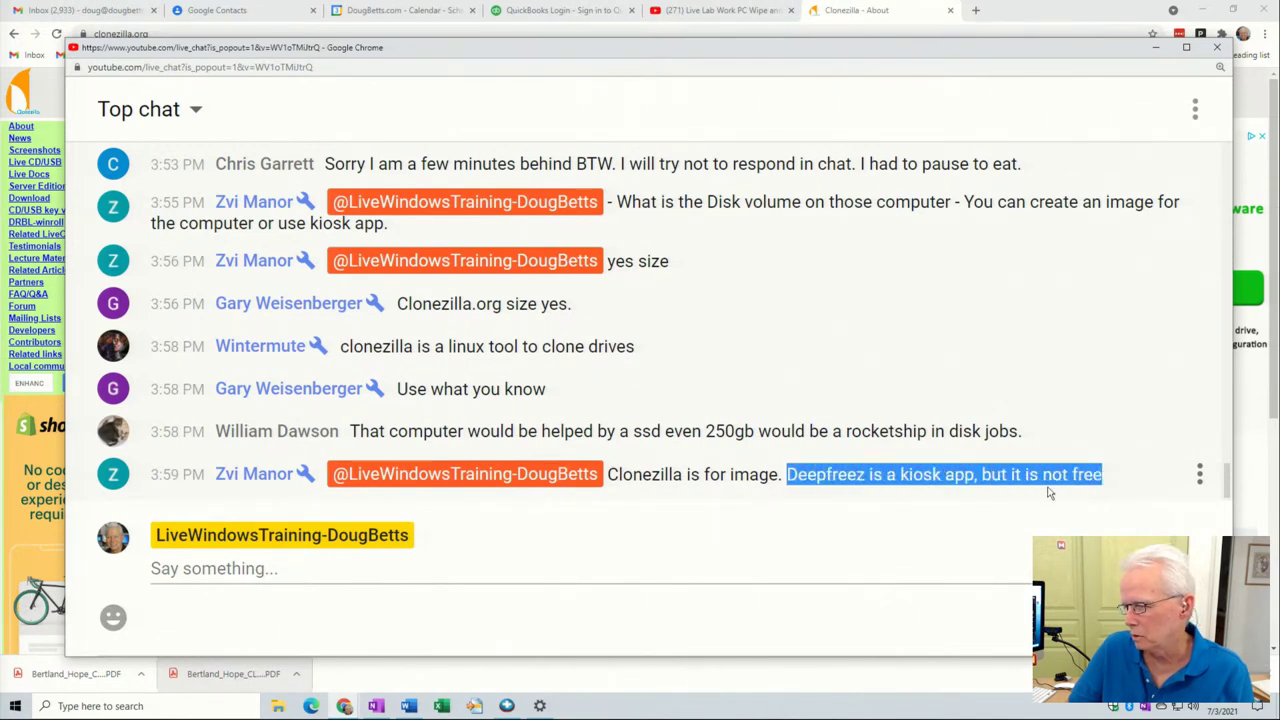
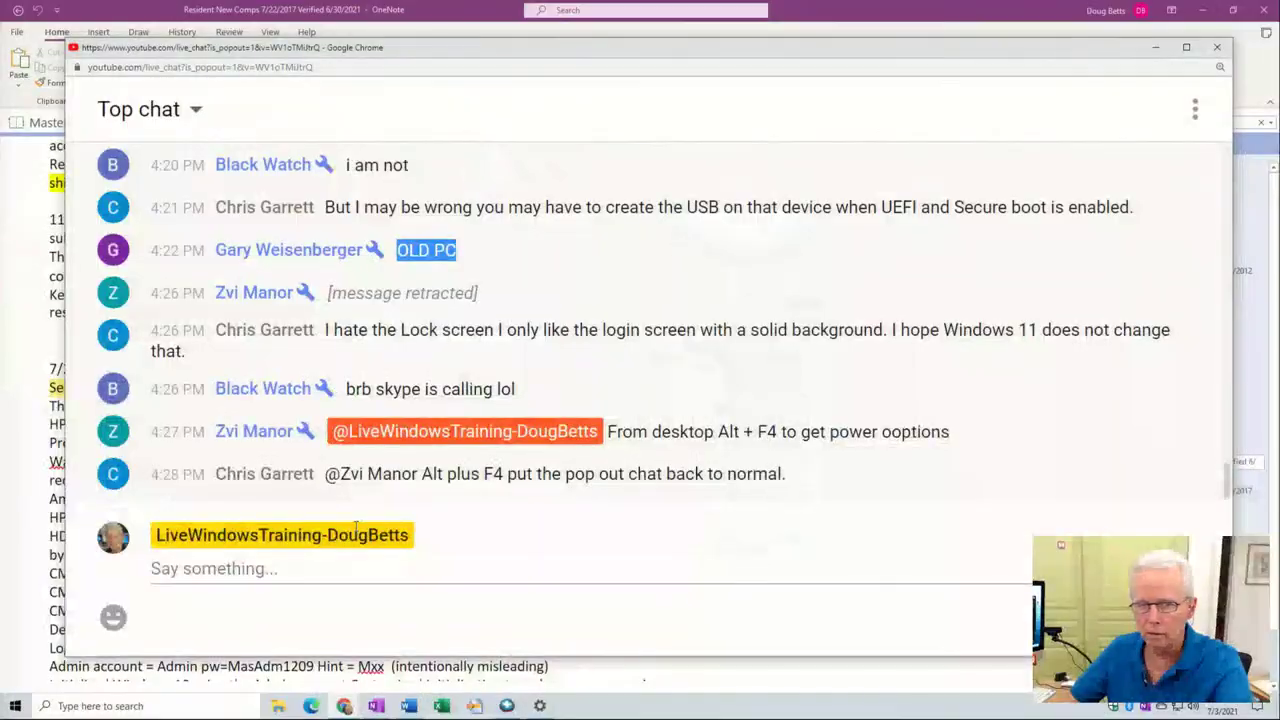
Step: Run compmgmt.msc and open the Disk Management view listing Disk 0's partitions
key("super+r")
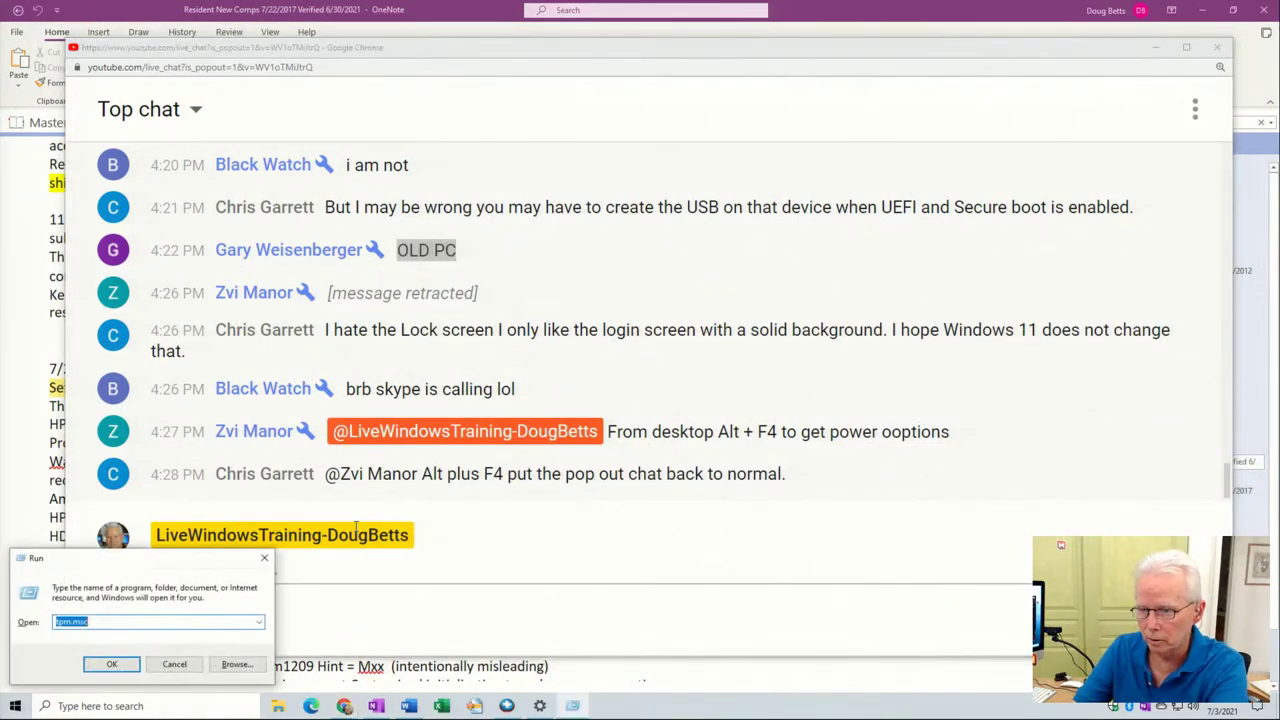
type("compmgmt")
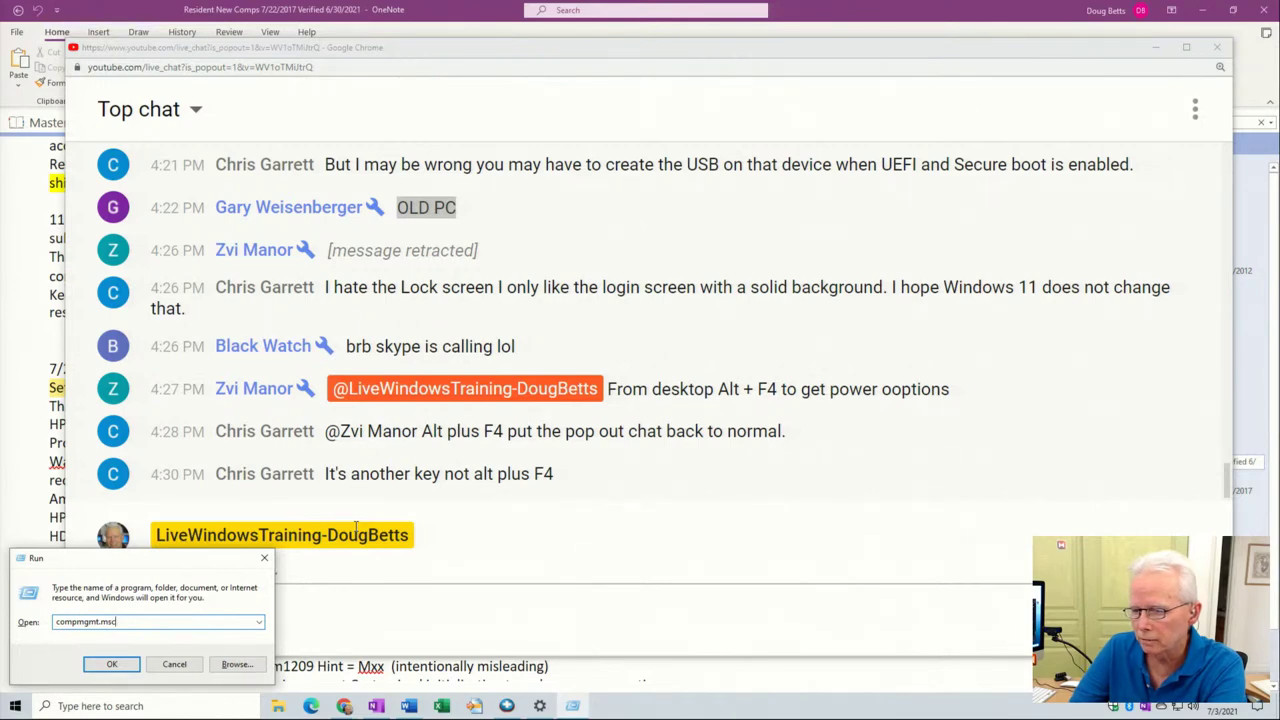
key("Return")
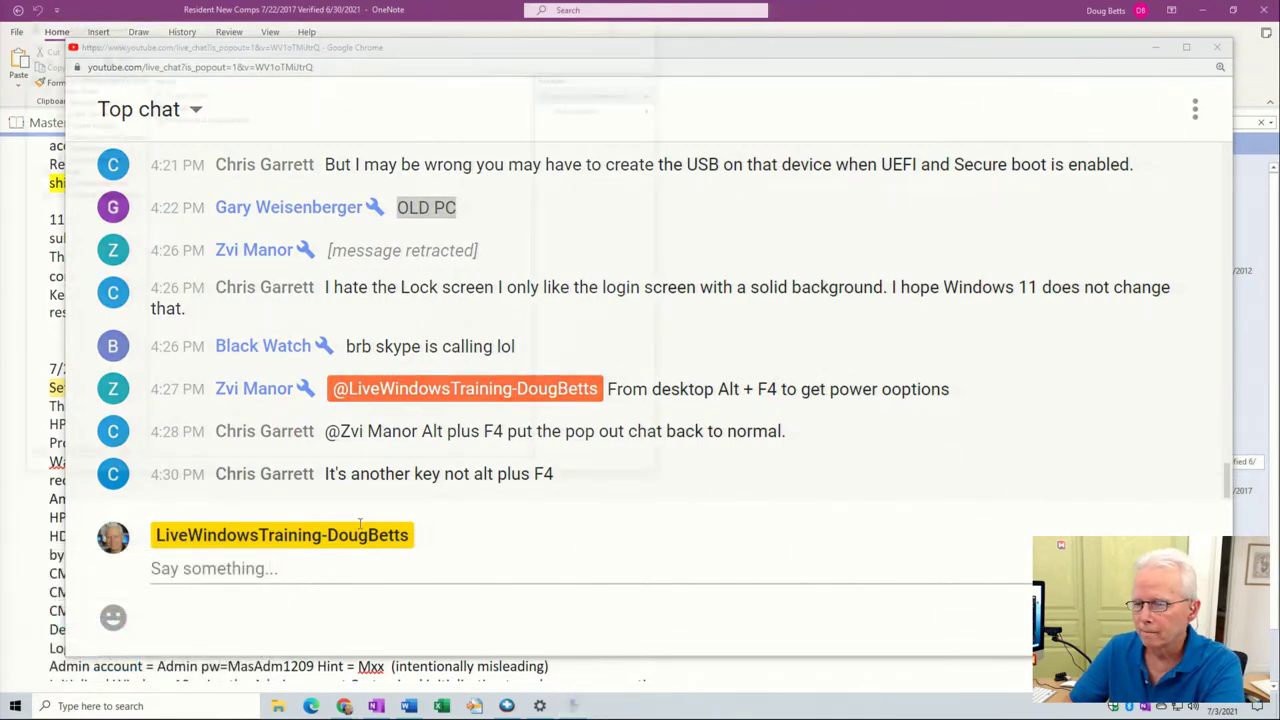
left_click(112, 184)
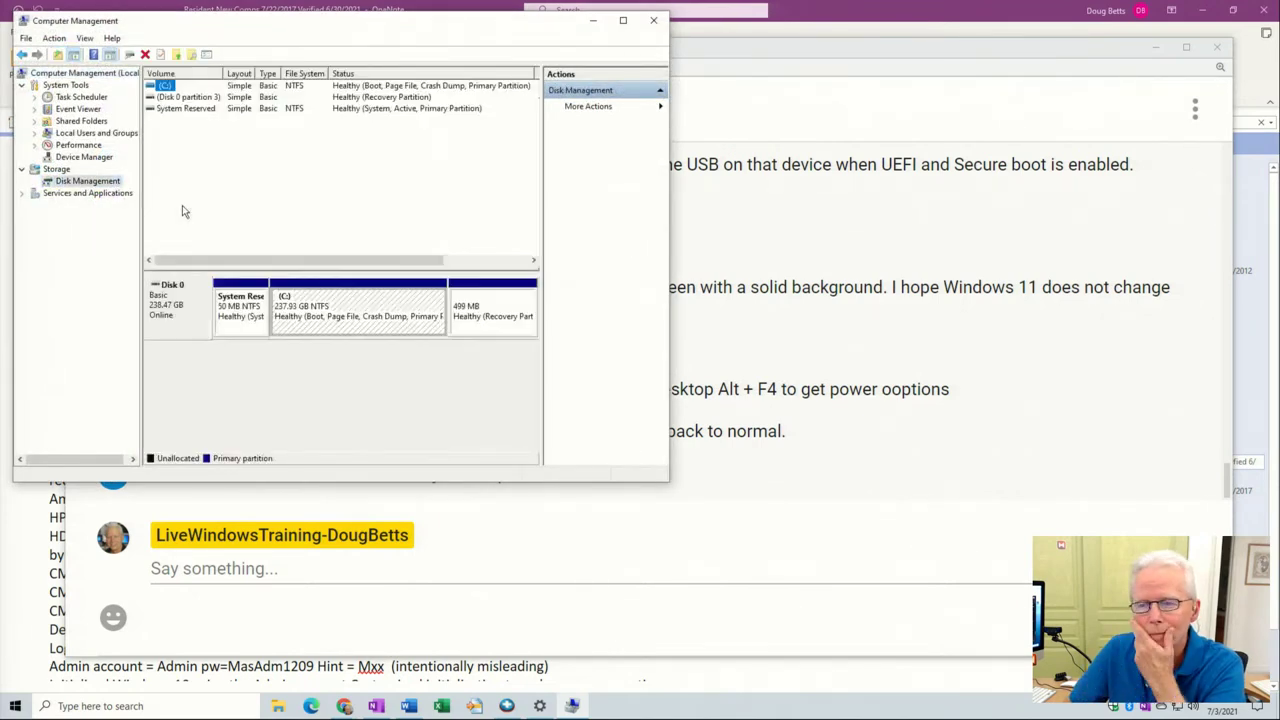
right_click(338, 307)
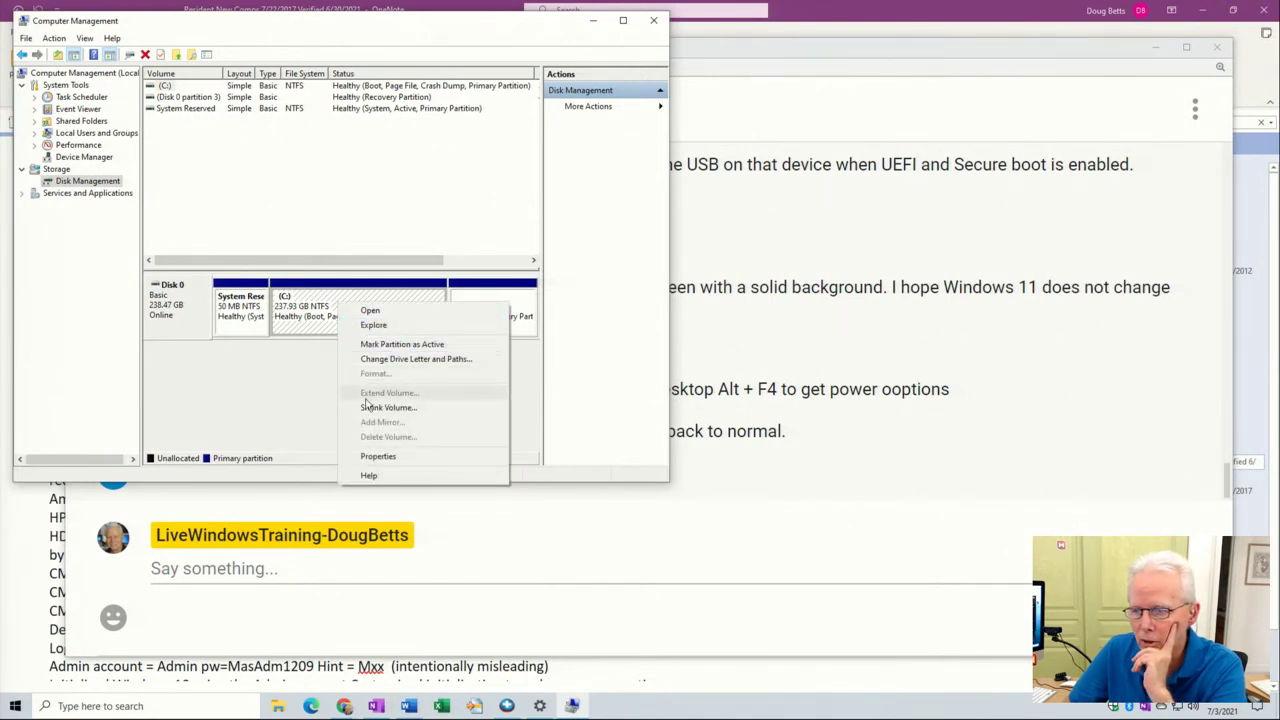
left_click(378, 457)
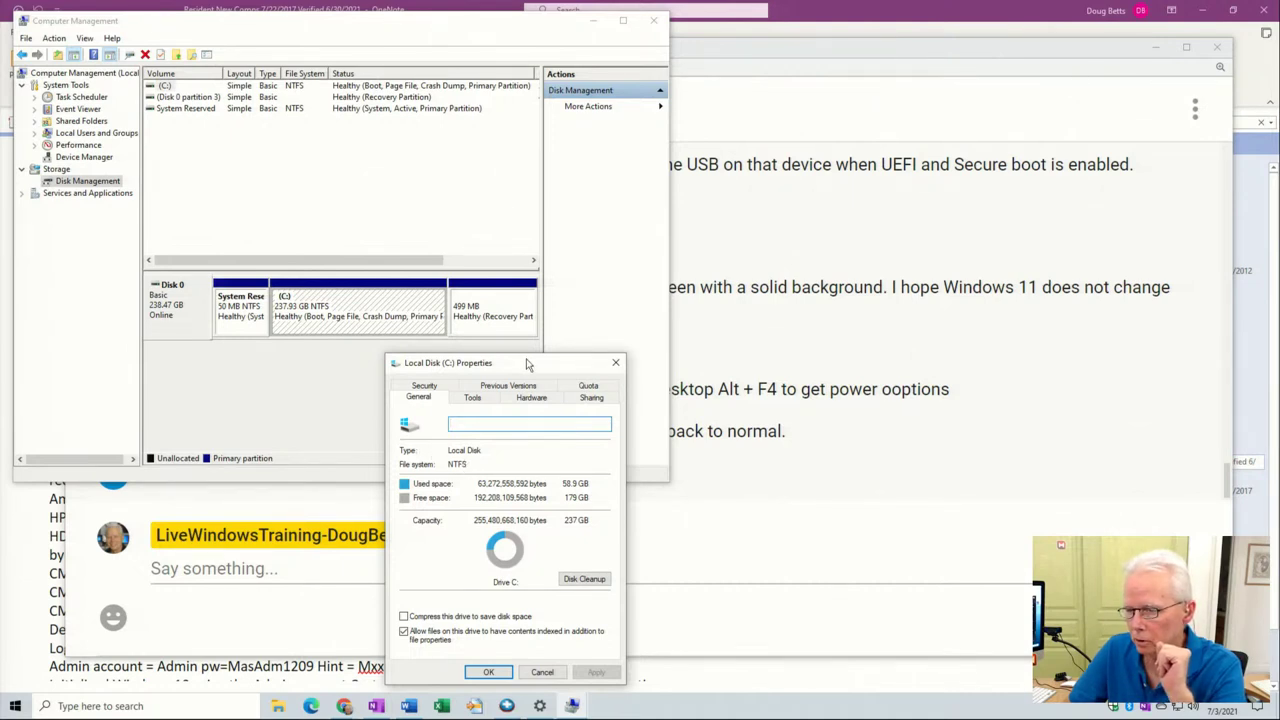
left_click_drag(528, 364, 697, 255)
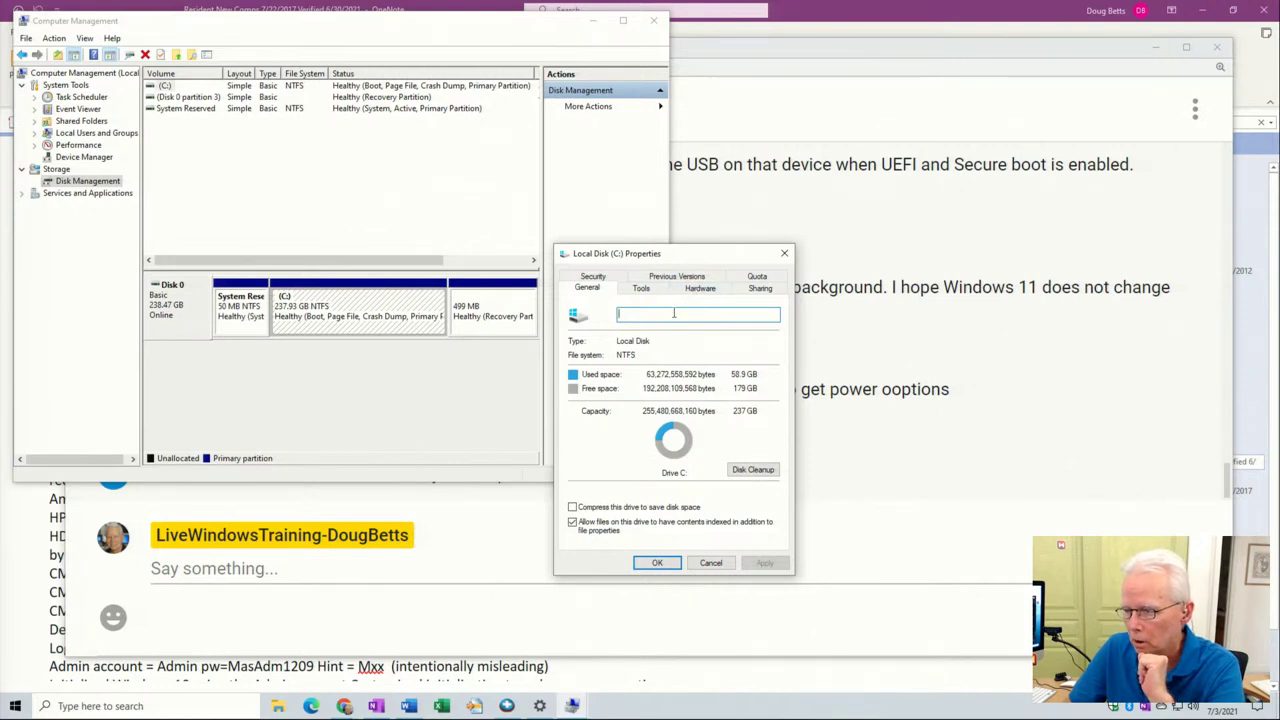
left_click(709, 563)
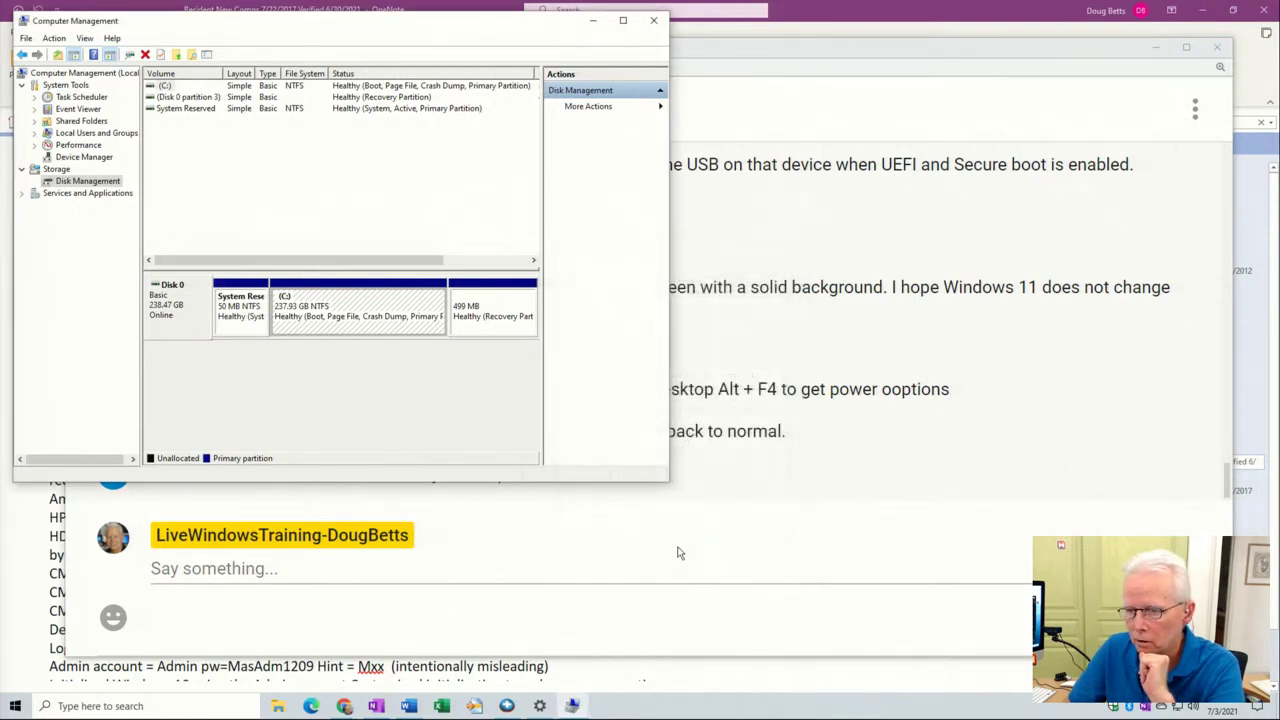
left_click(177, 308)
right_click(177, 308)
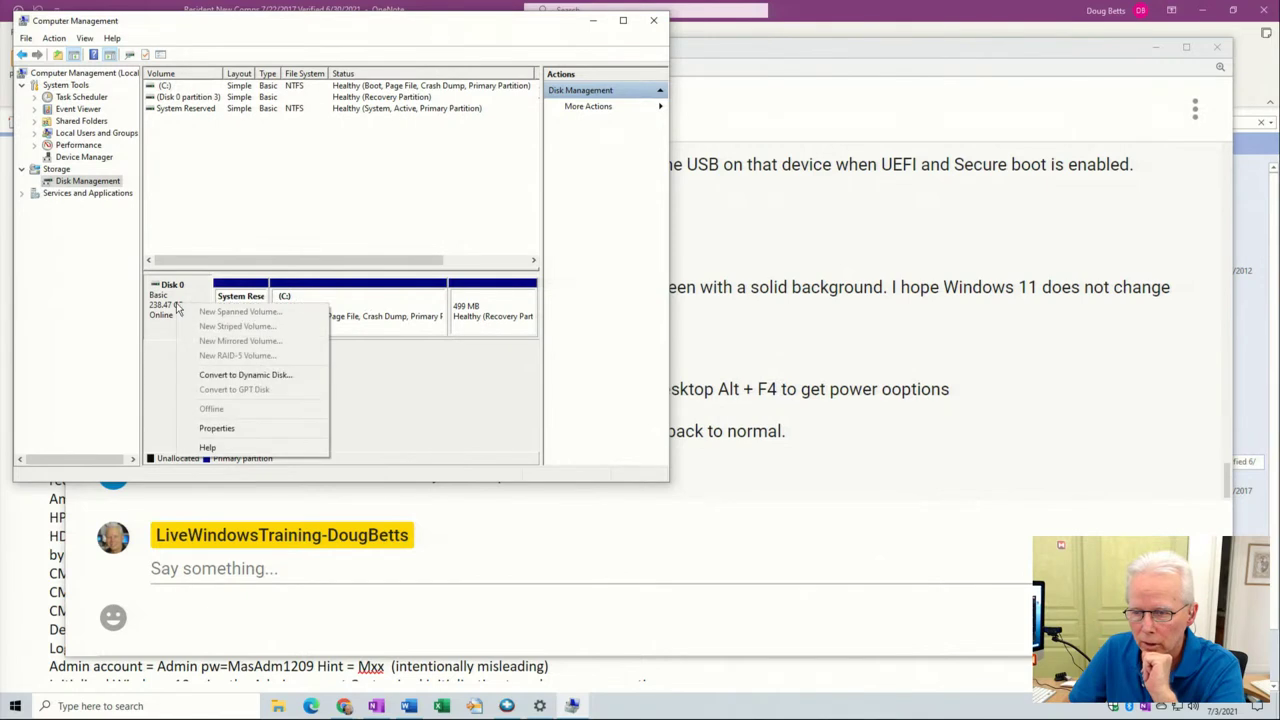
left_click(221, 428)
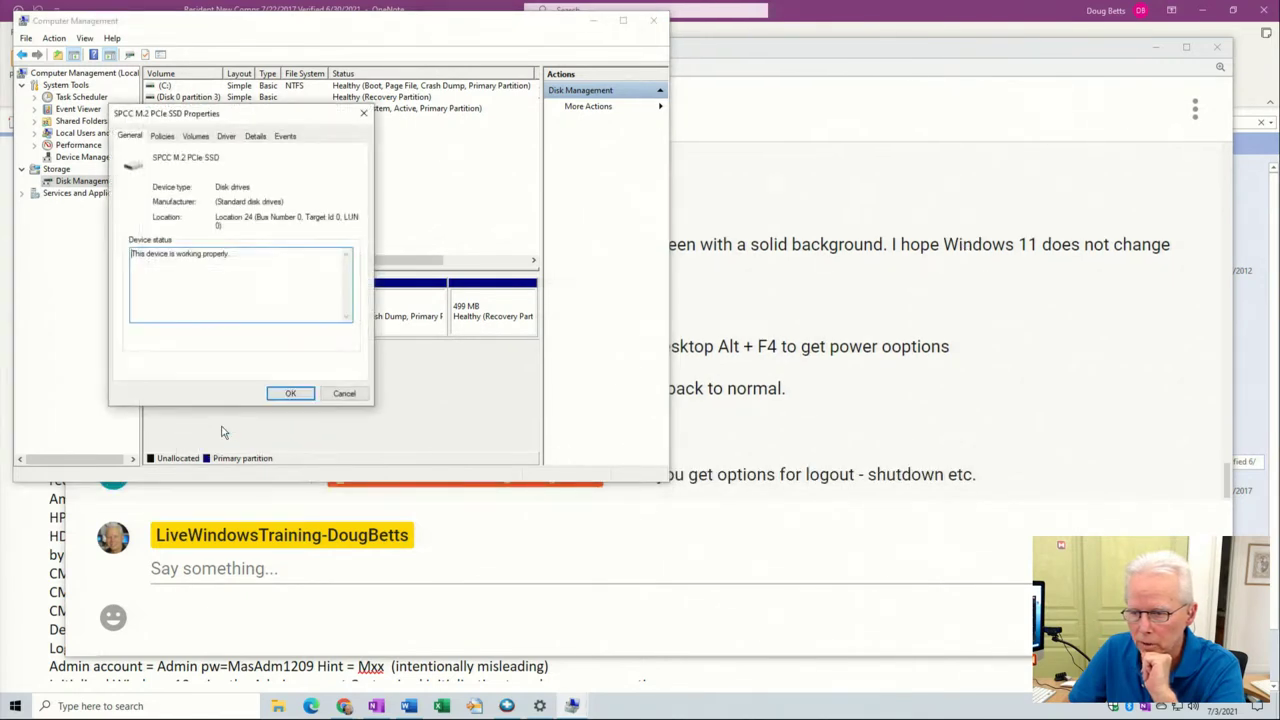
left_click(196, 140)
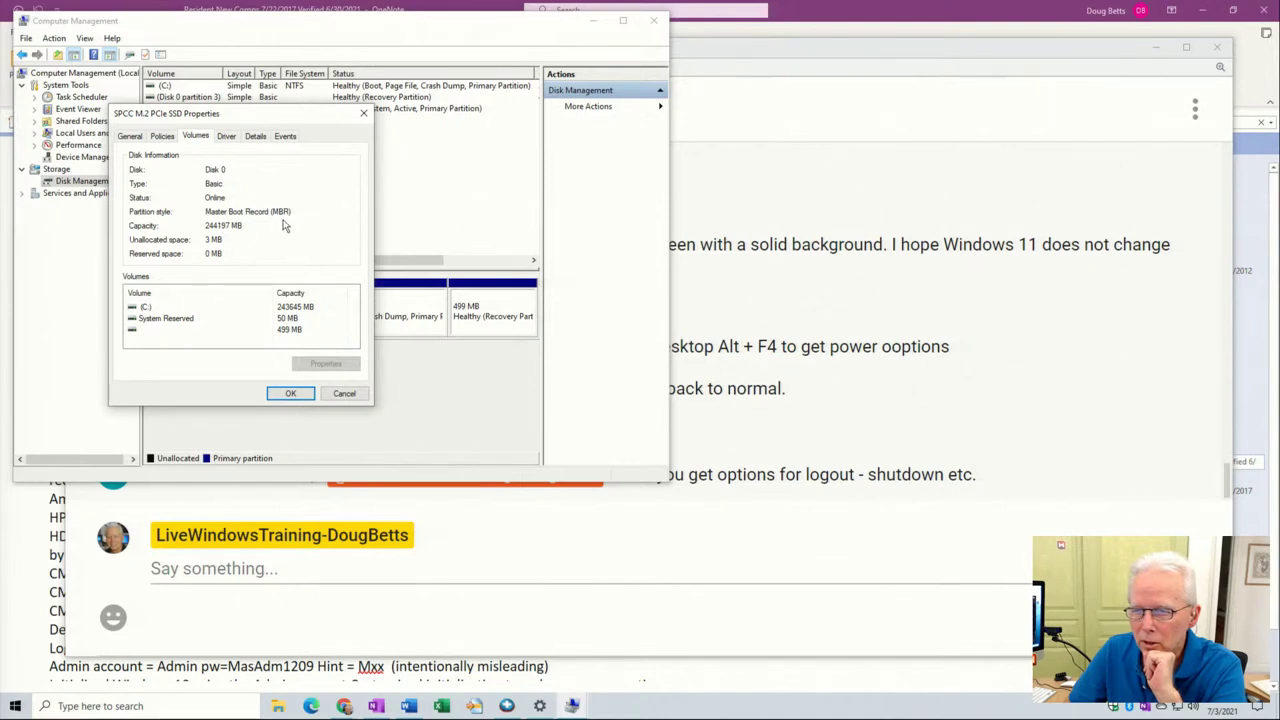
left_click(336, 393)
left_click(336, 322)
right_click(337, 324)
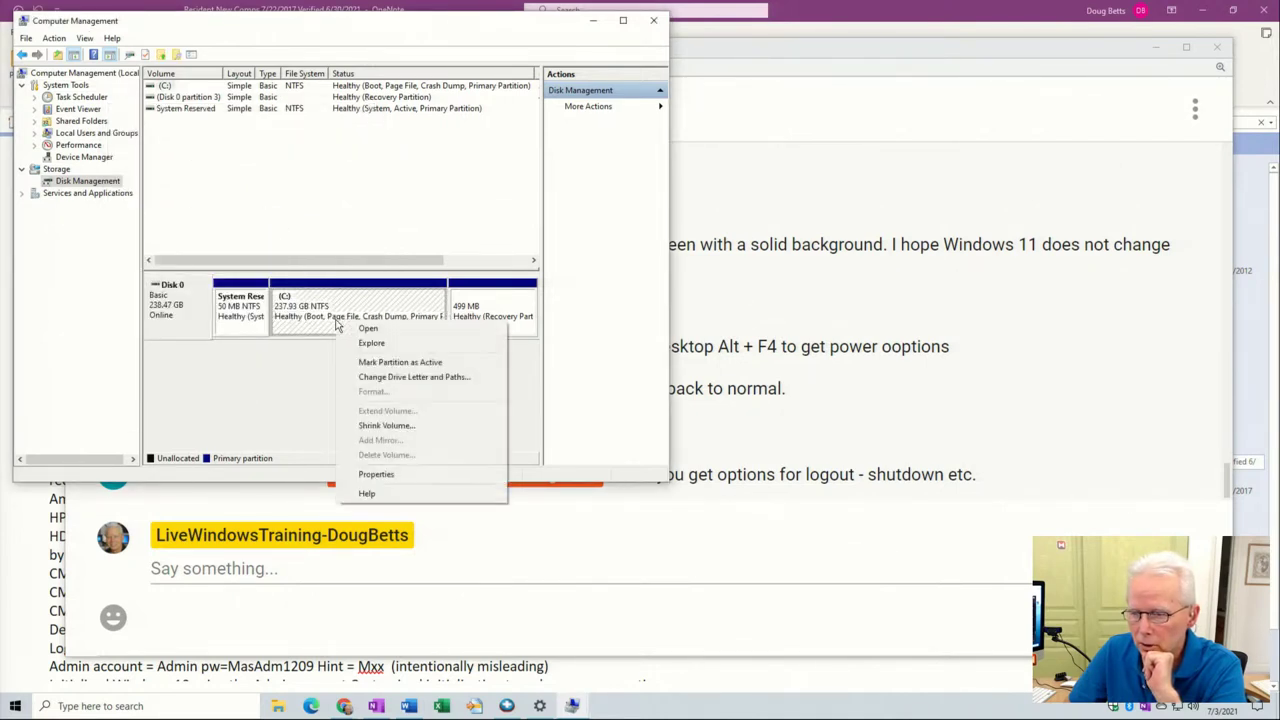
left_click(378, 476)
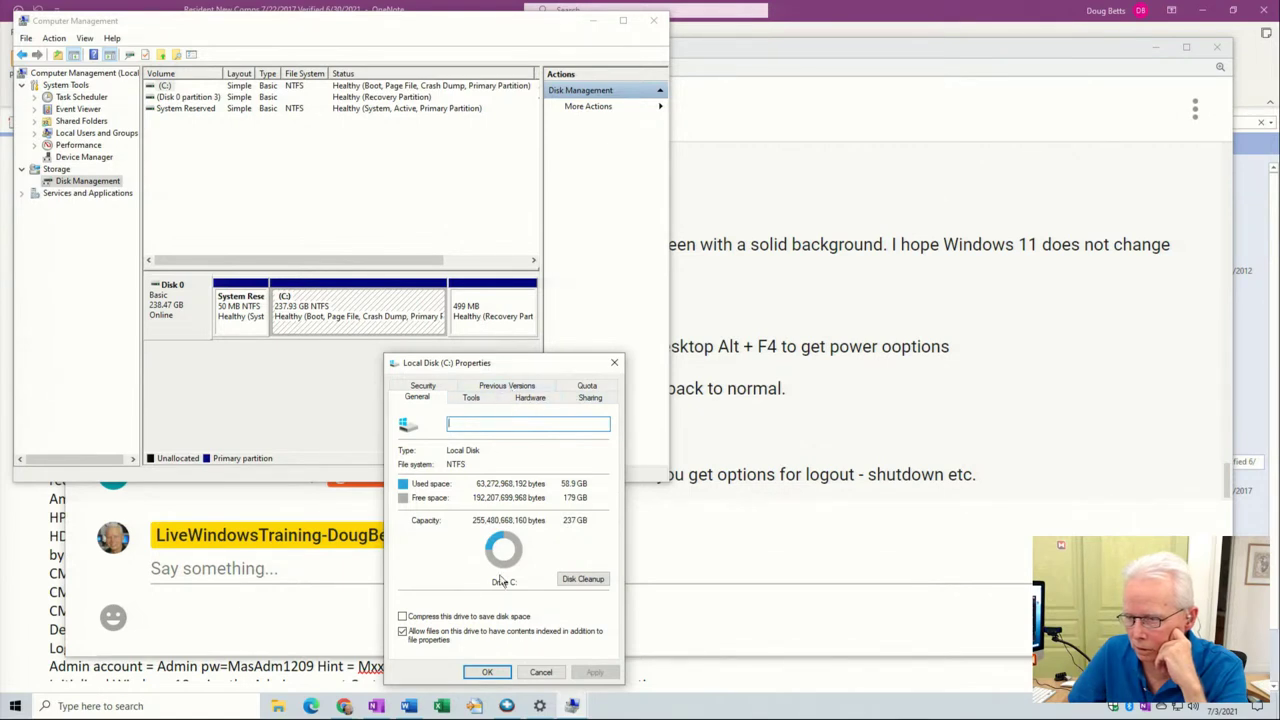
left_click(540, 672)
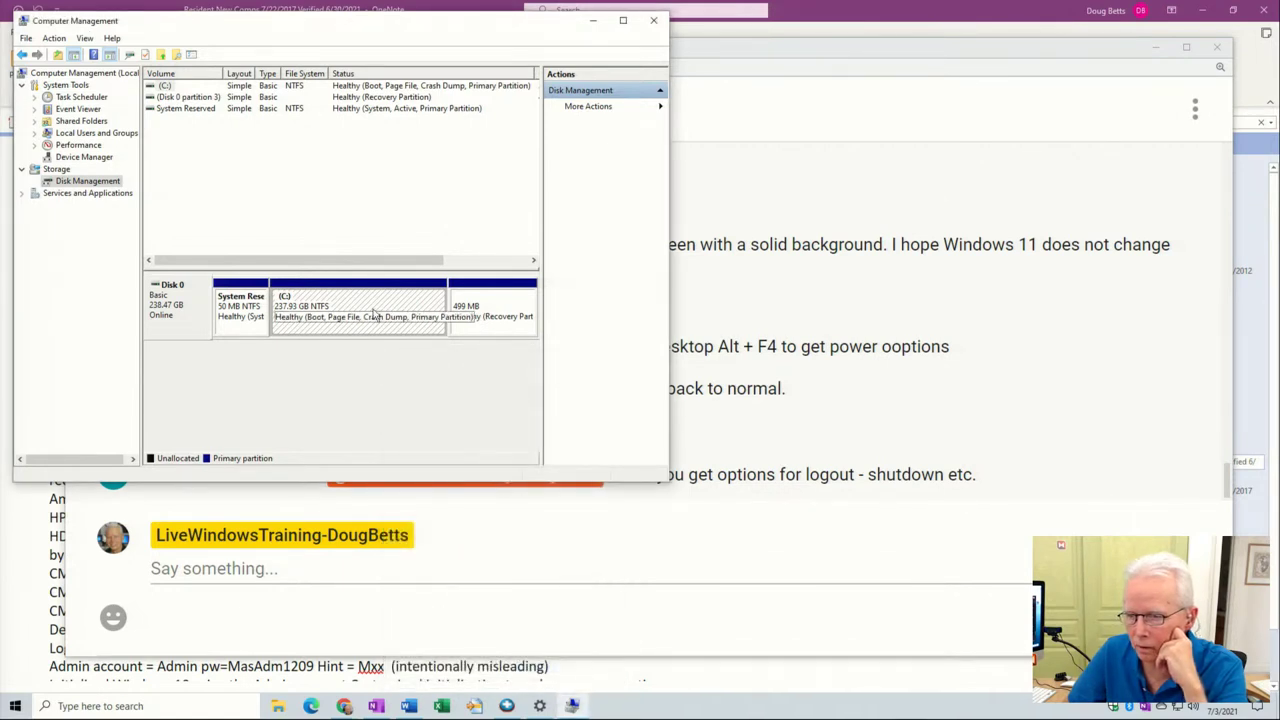
Step: Dismiss the window's system menu, then hide Computer Management and bring it back to the front
key("alt+space")
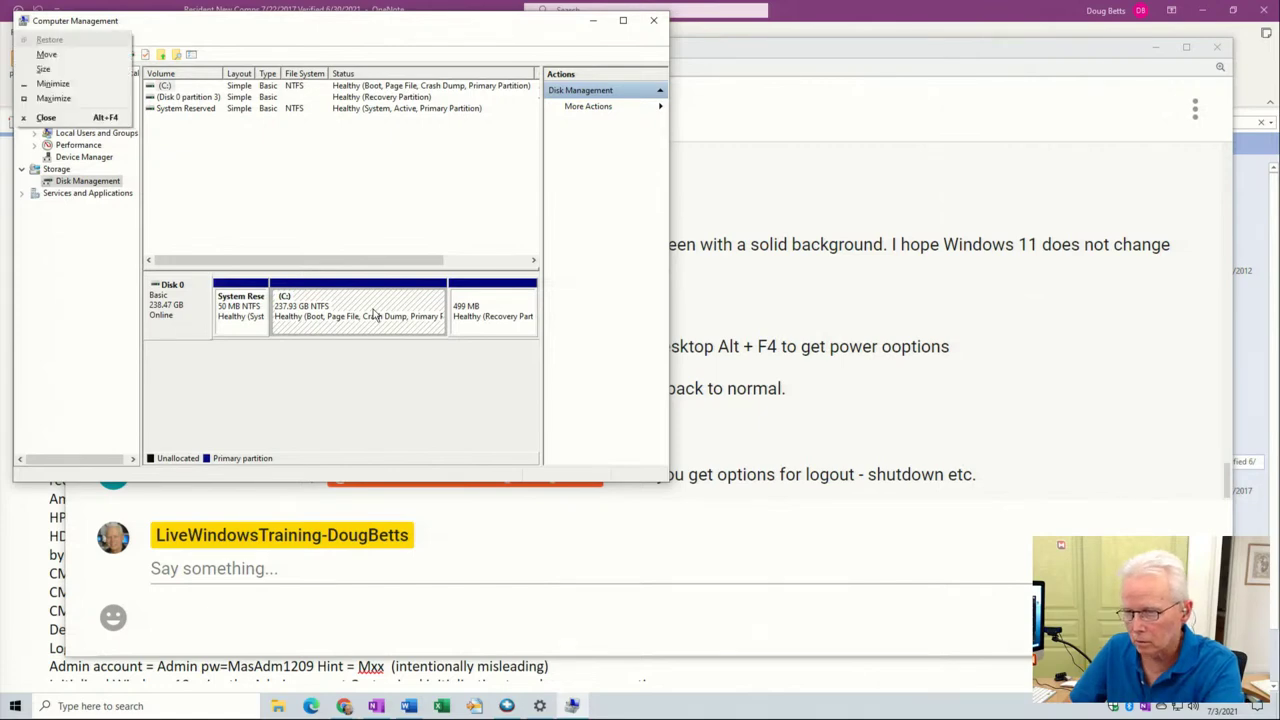
key("Escape")
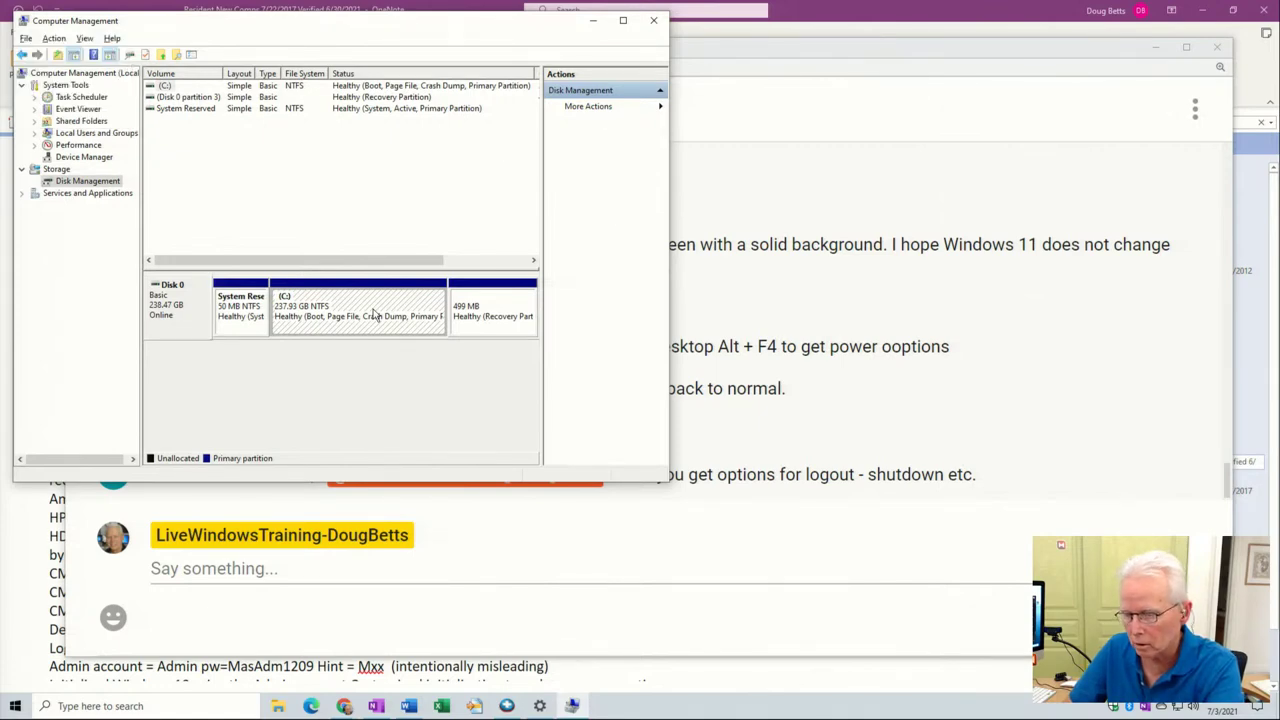
key("alt+F4")
key("alt+Tab")
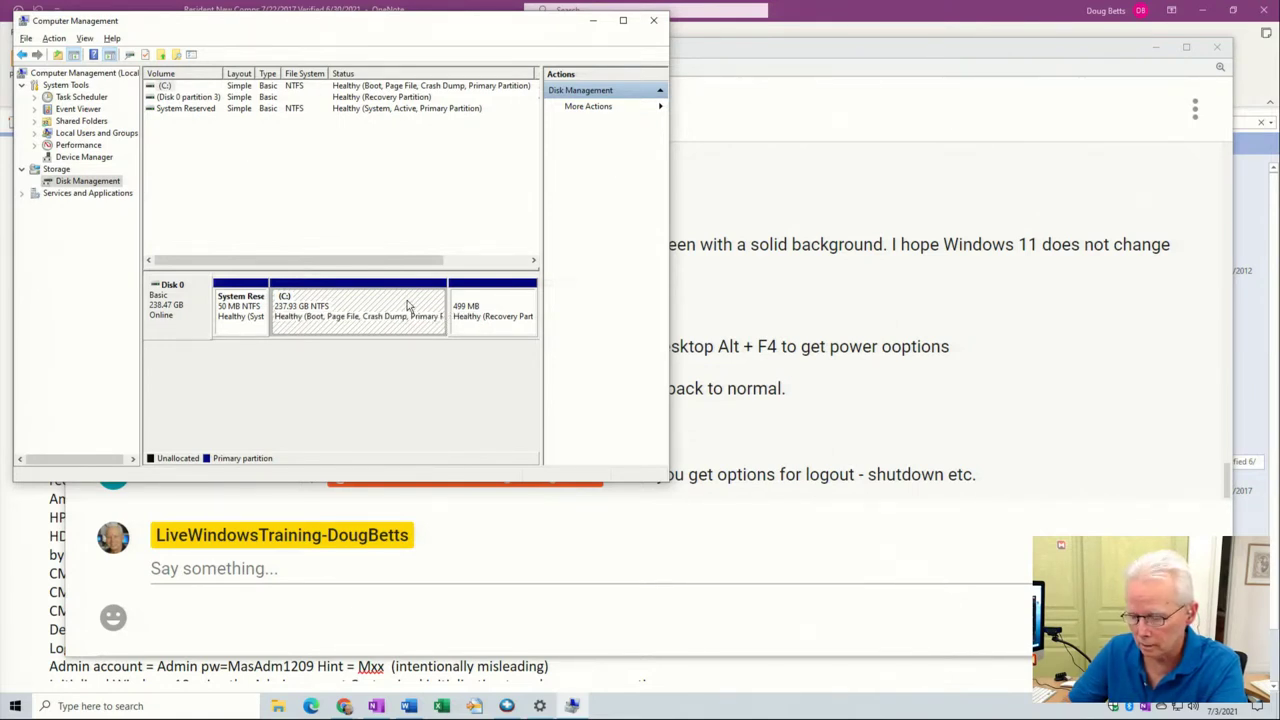
Step: Check the C: partition's actions and the View and File menus, then bring up the live chat window
right_click(407, 305)
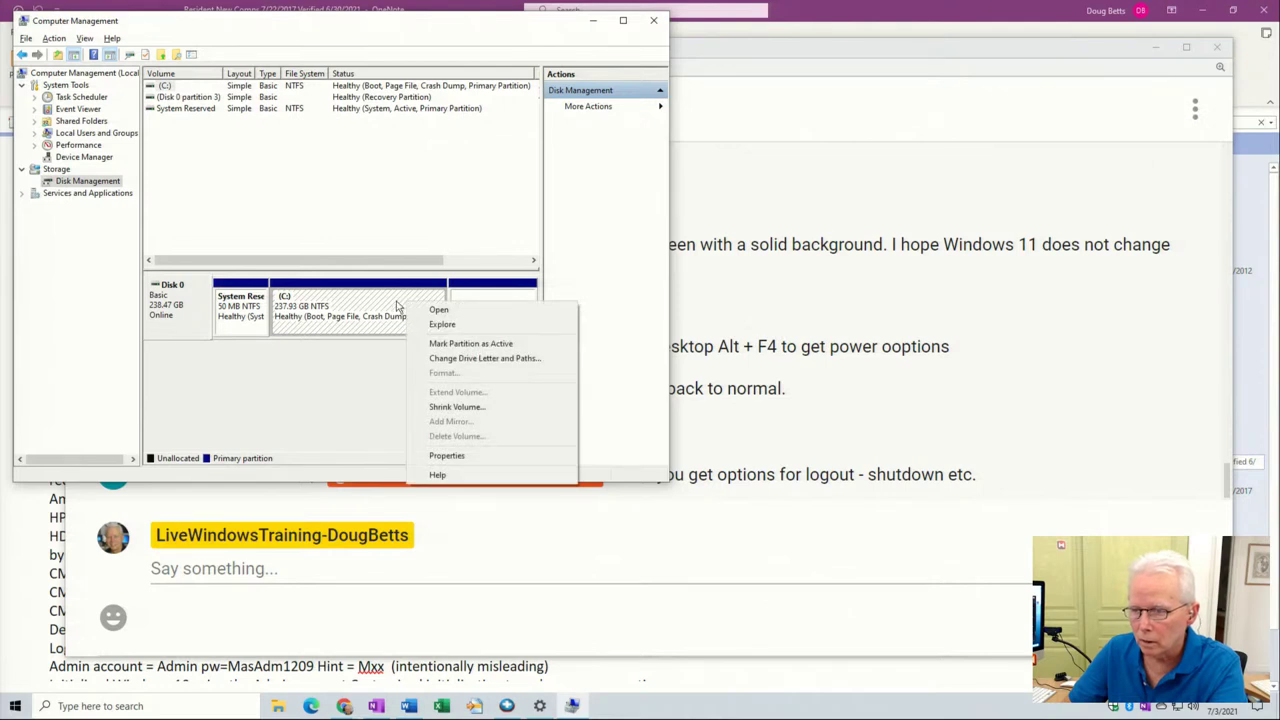
left_click(85, 40)
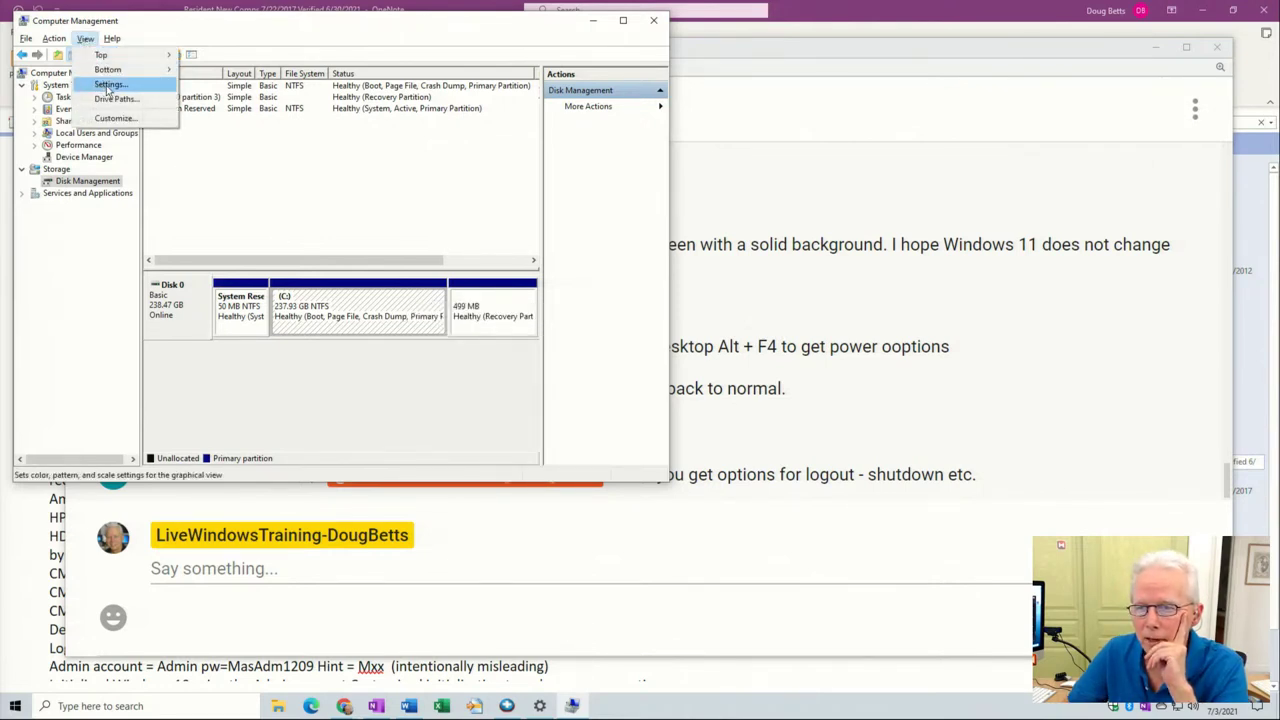
mouse_move(48, 42)
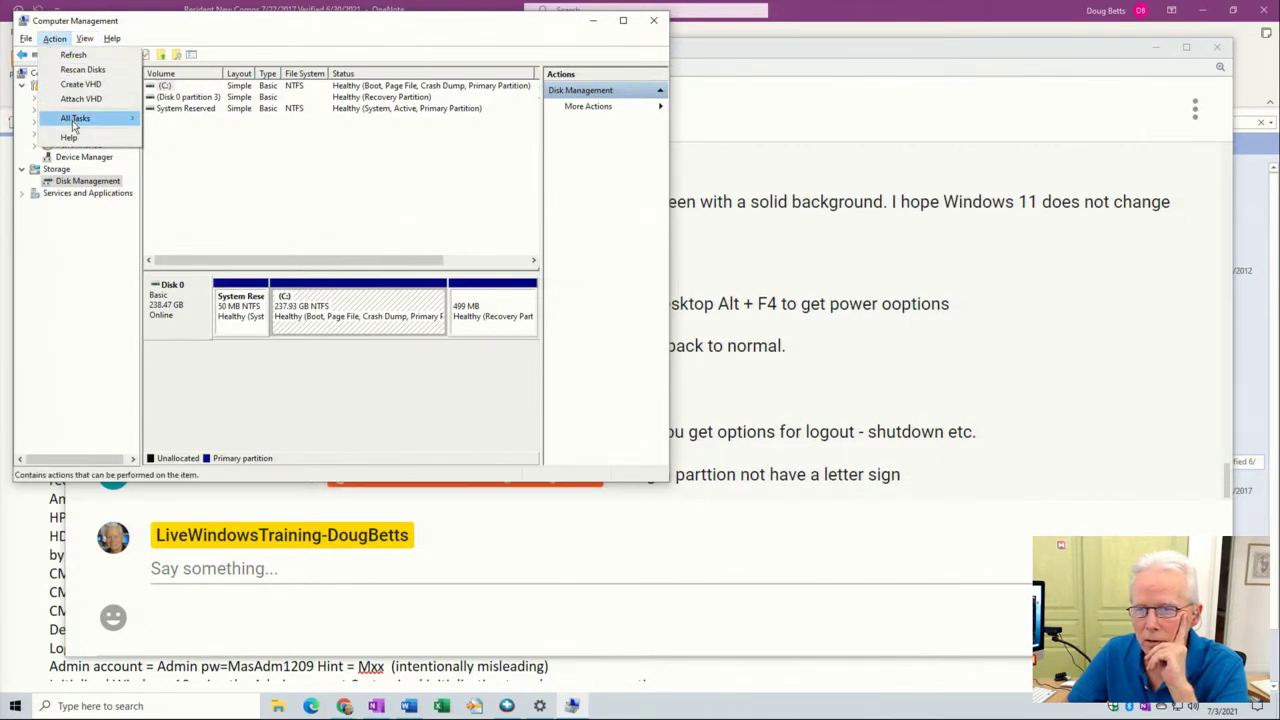
right_click(307, 308)
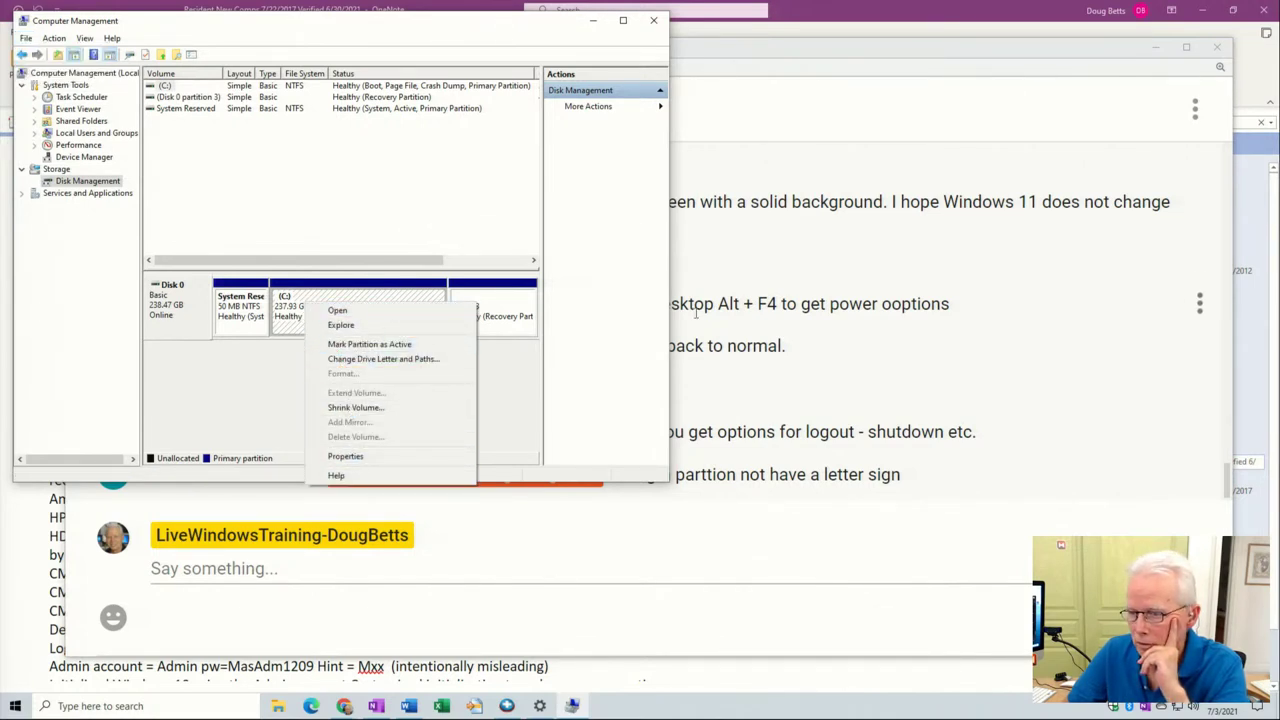
left_click(828, 393)
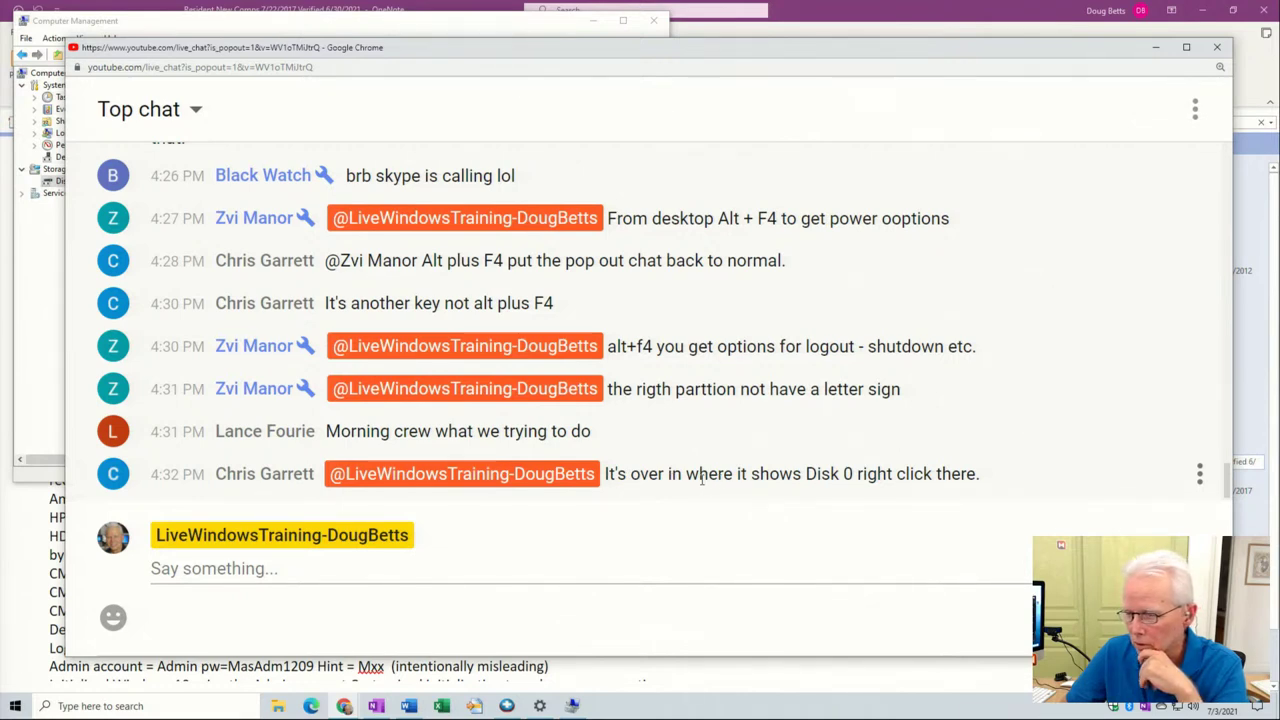
Step: Highlight the Disk 0 tip in the latest chat message and return to Computer Management
left_click_drag(651, 478, 968, 500)
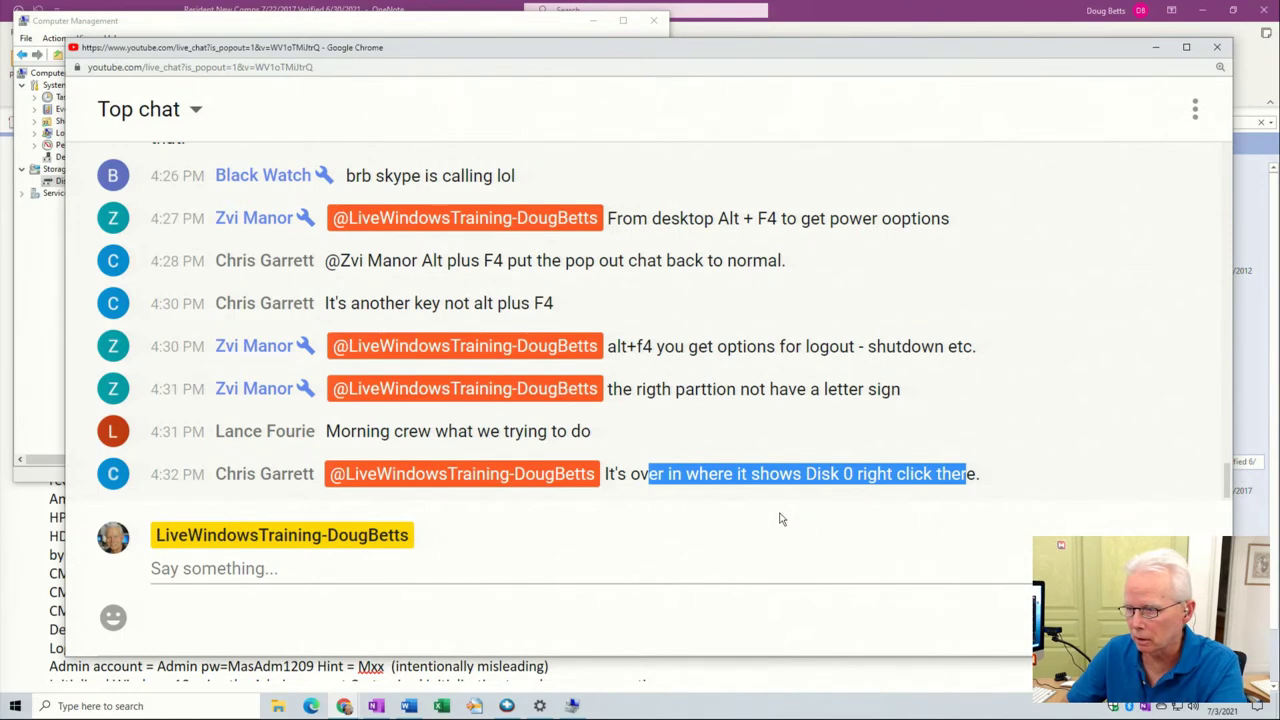
key("alt+Tab")
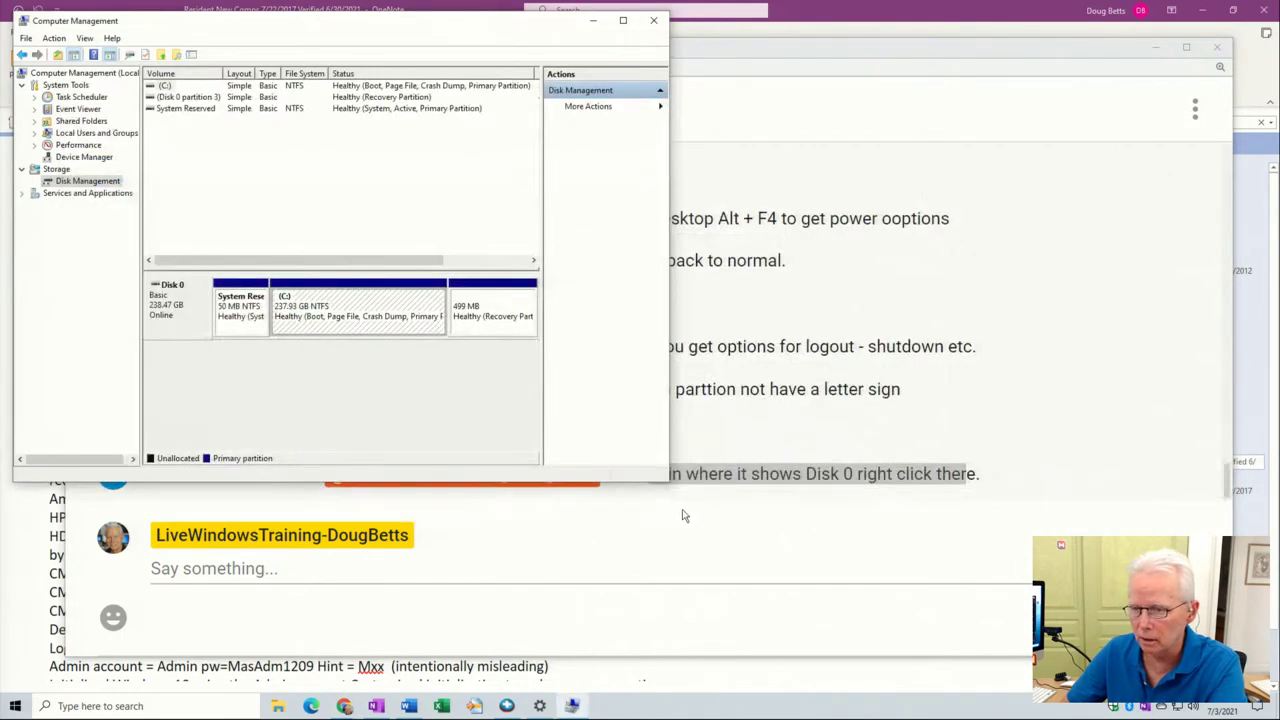
right_click(185, 304)
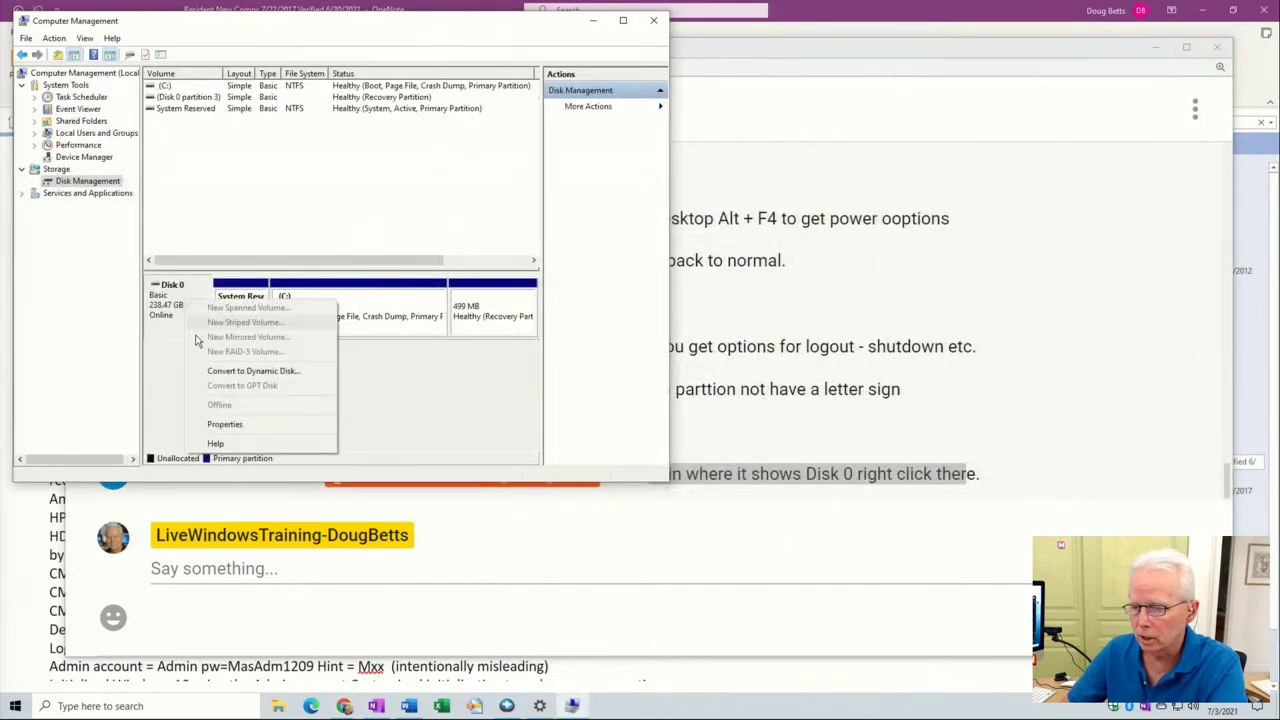
left_click(240, 426)
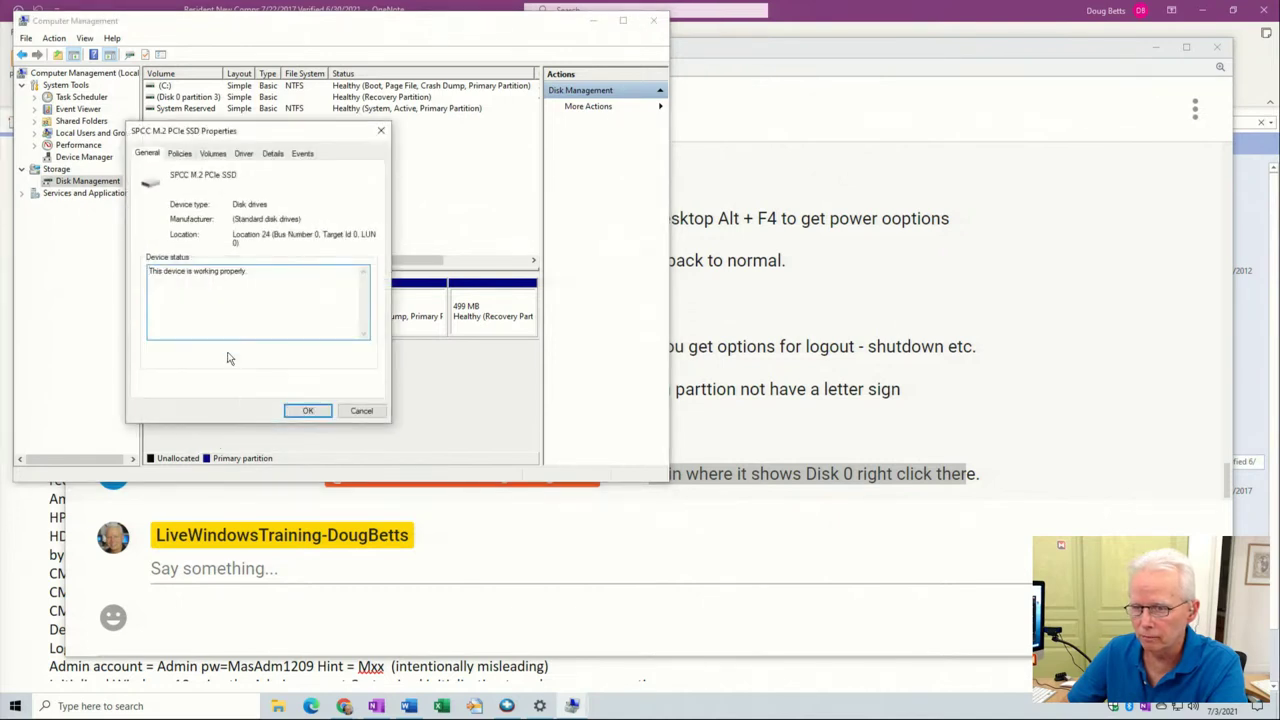
left_click(211, 156)
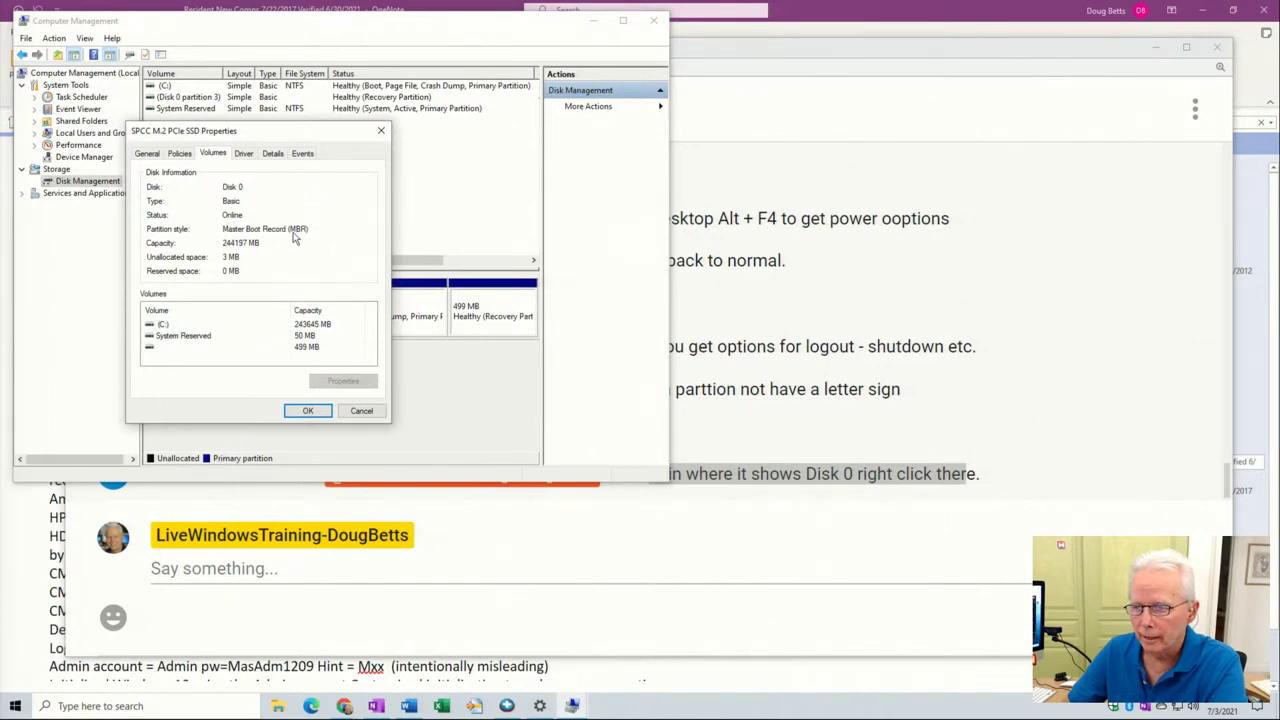
left_click(372, 410)
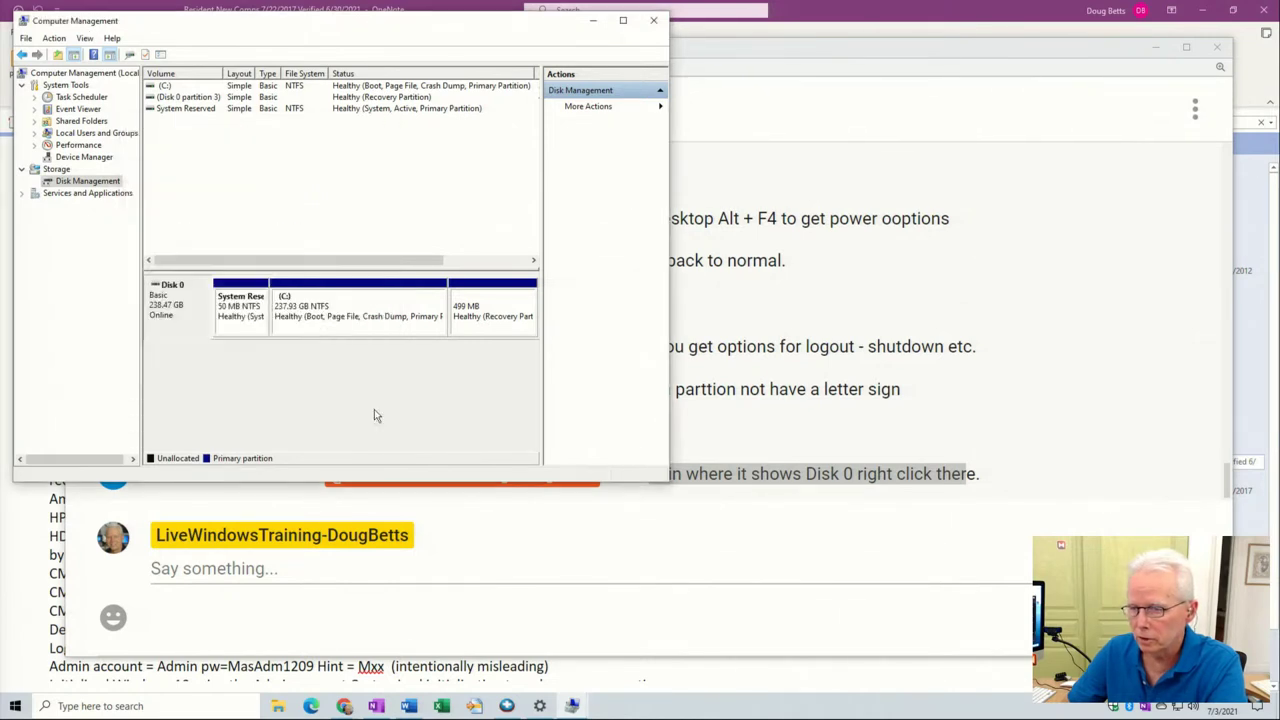